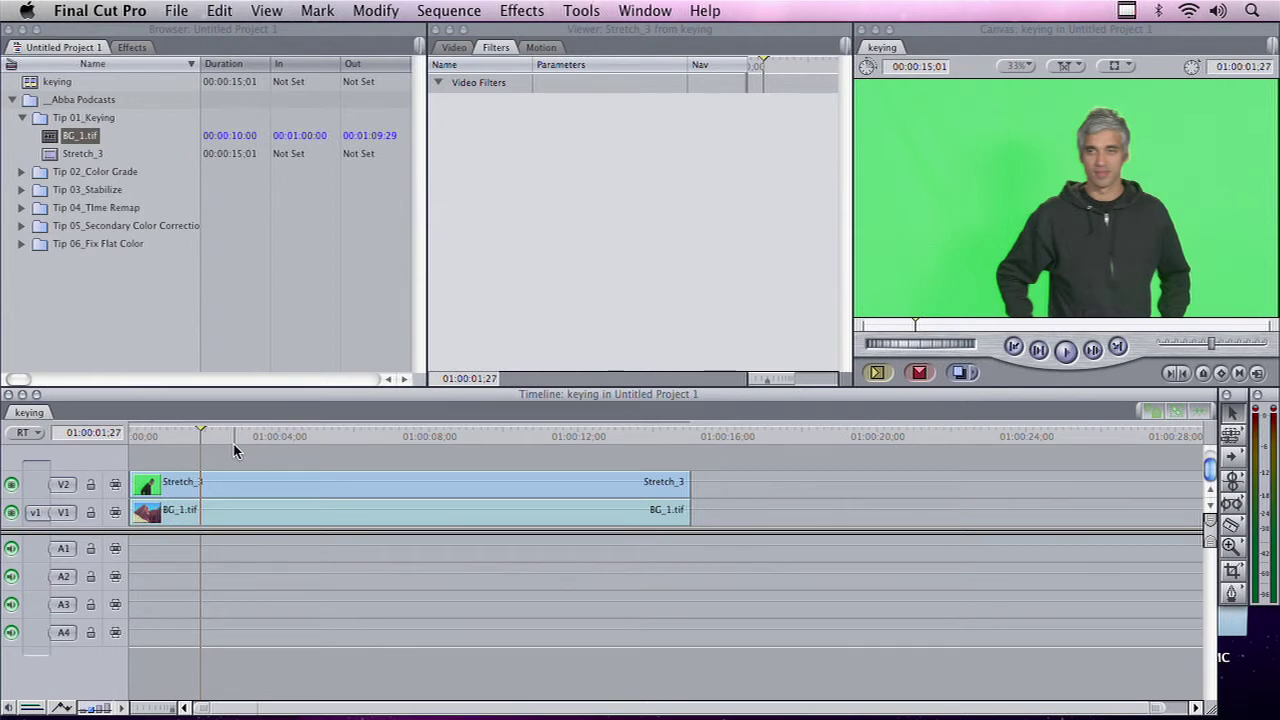
Preview the BG_1.tif canyon image in the Viewer's Video tab, then load the Stretch_3 clip
double_click(285, 518)
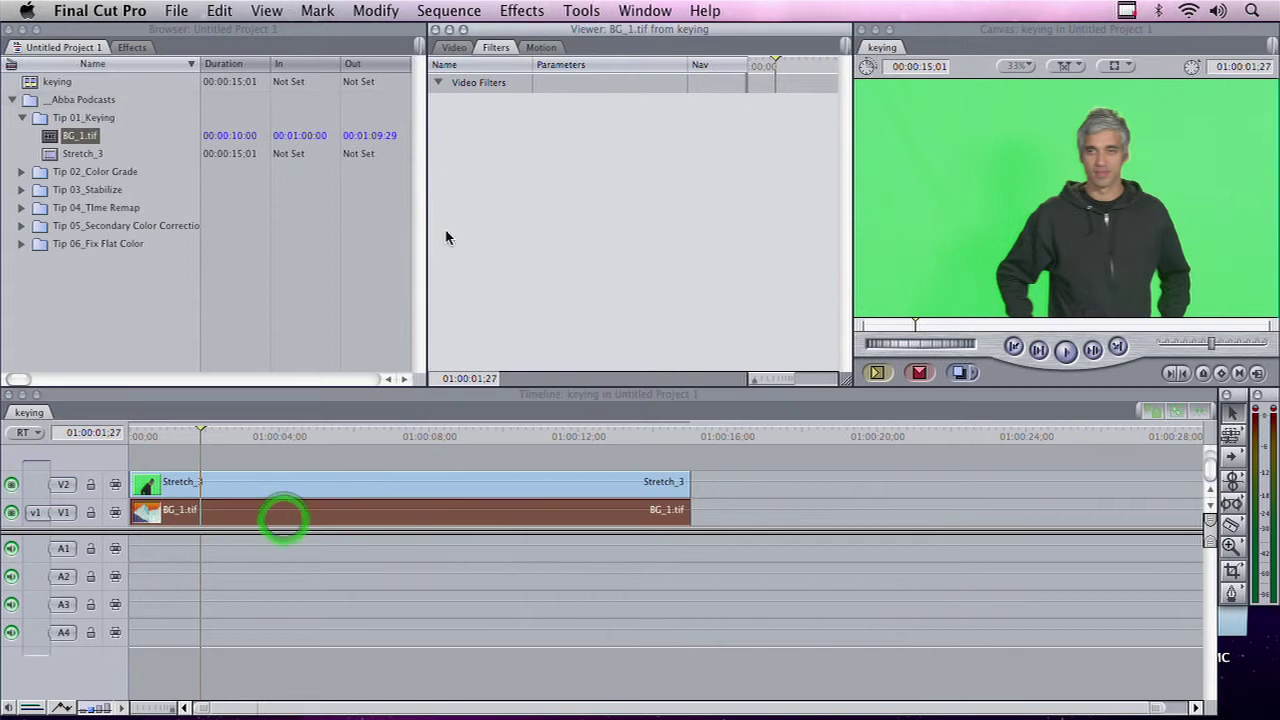
left_click(455, 47)
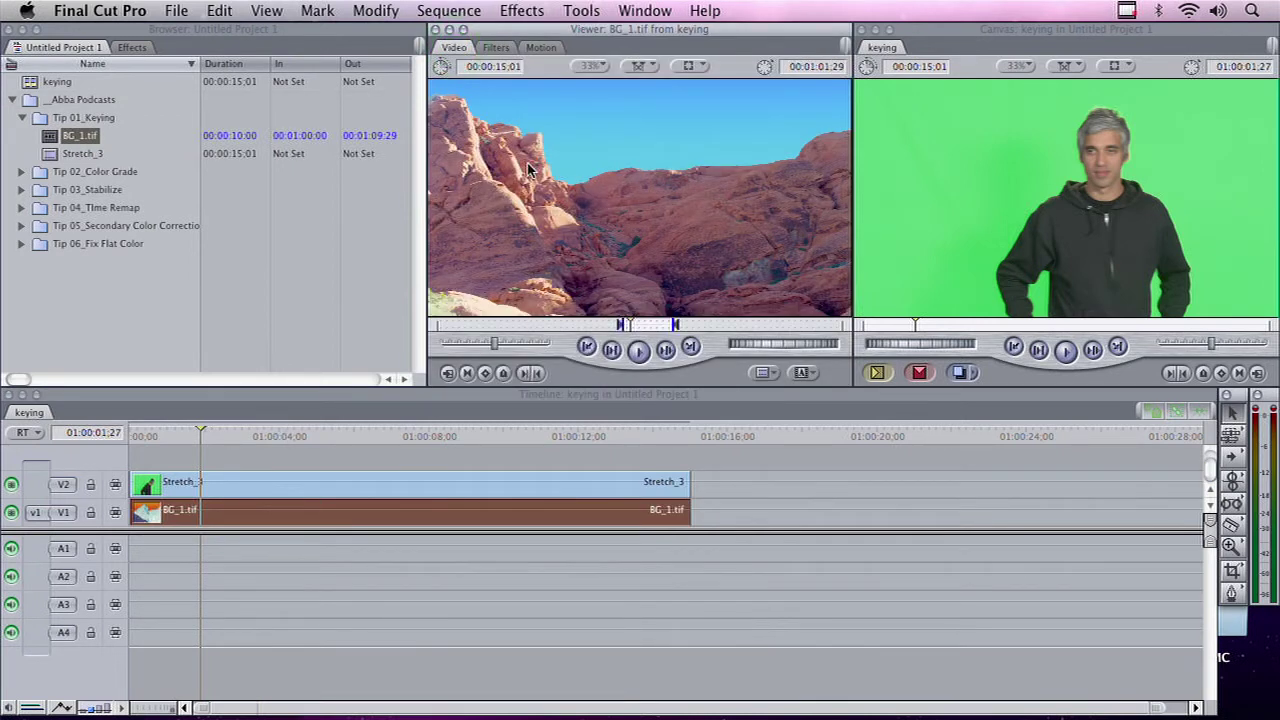
double_click(440, 484)
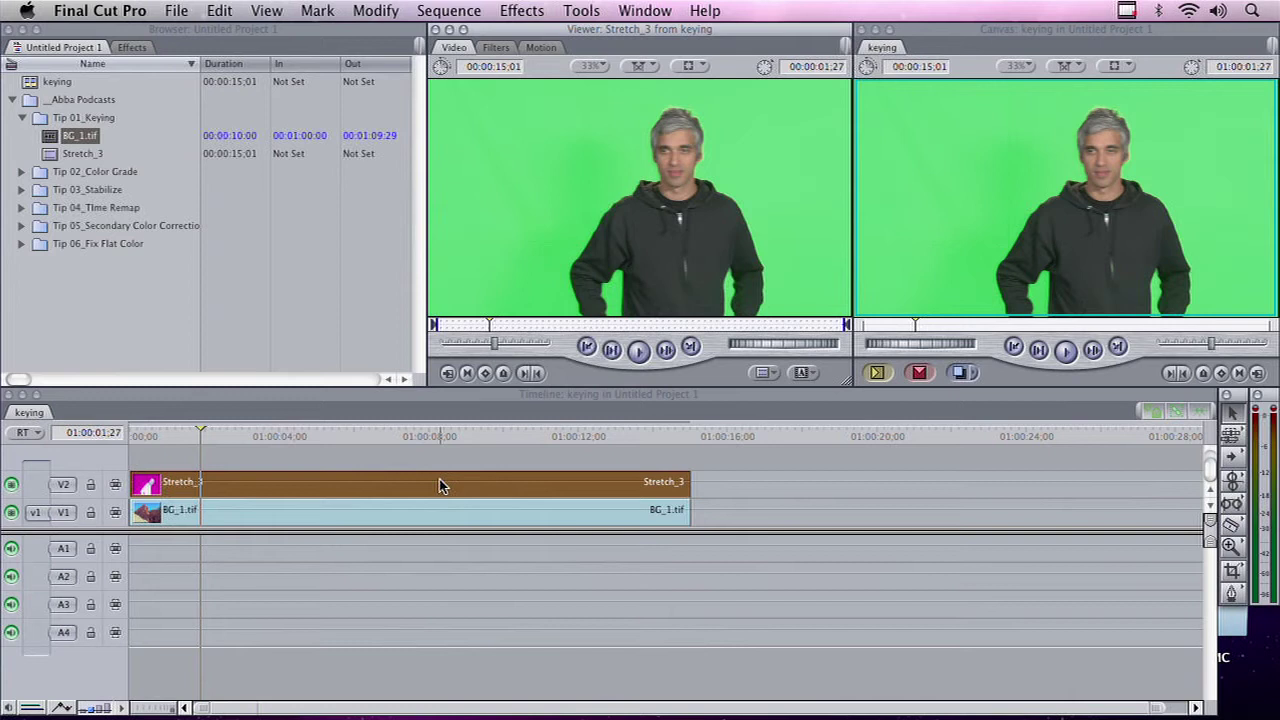
Browse the Video Filters > Key list without applying anything, then reopen Stretch_3
left_click(522, 10)
mouse_move(600, 191)
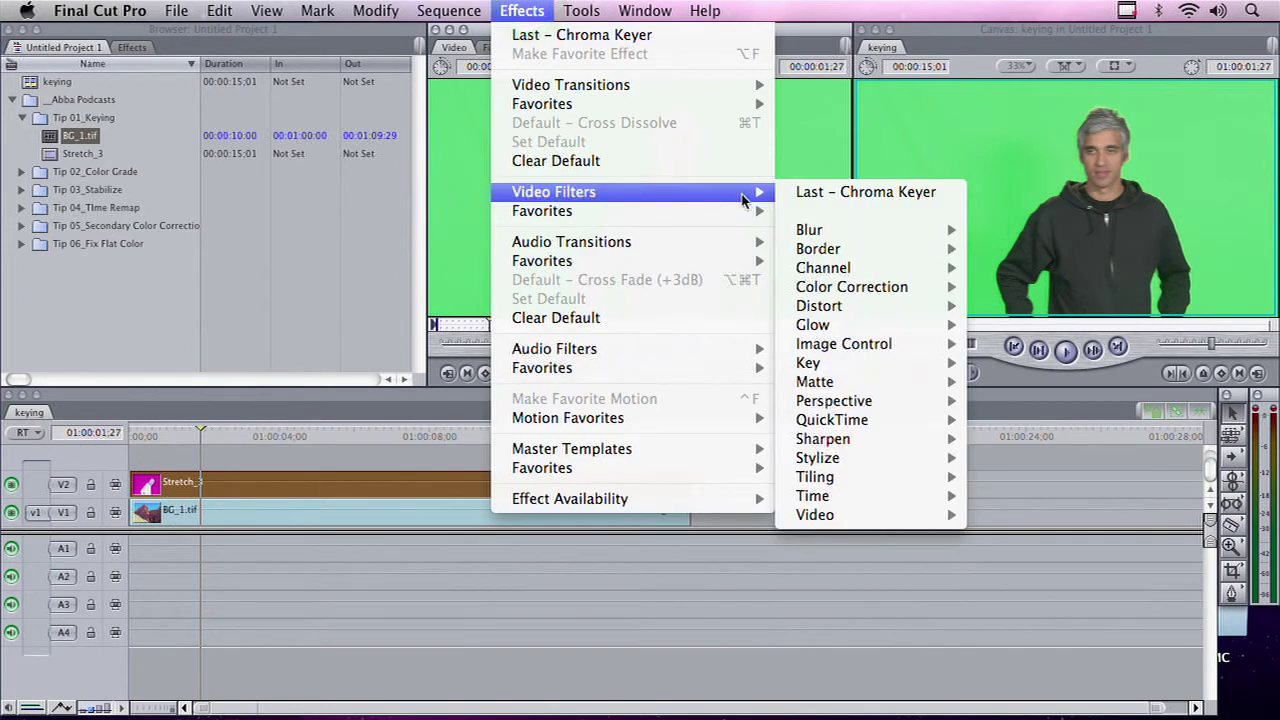
mouse_move(850, 362)
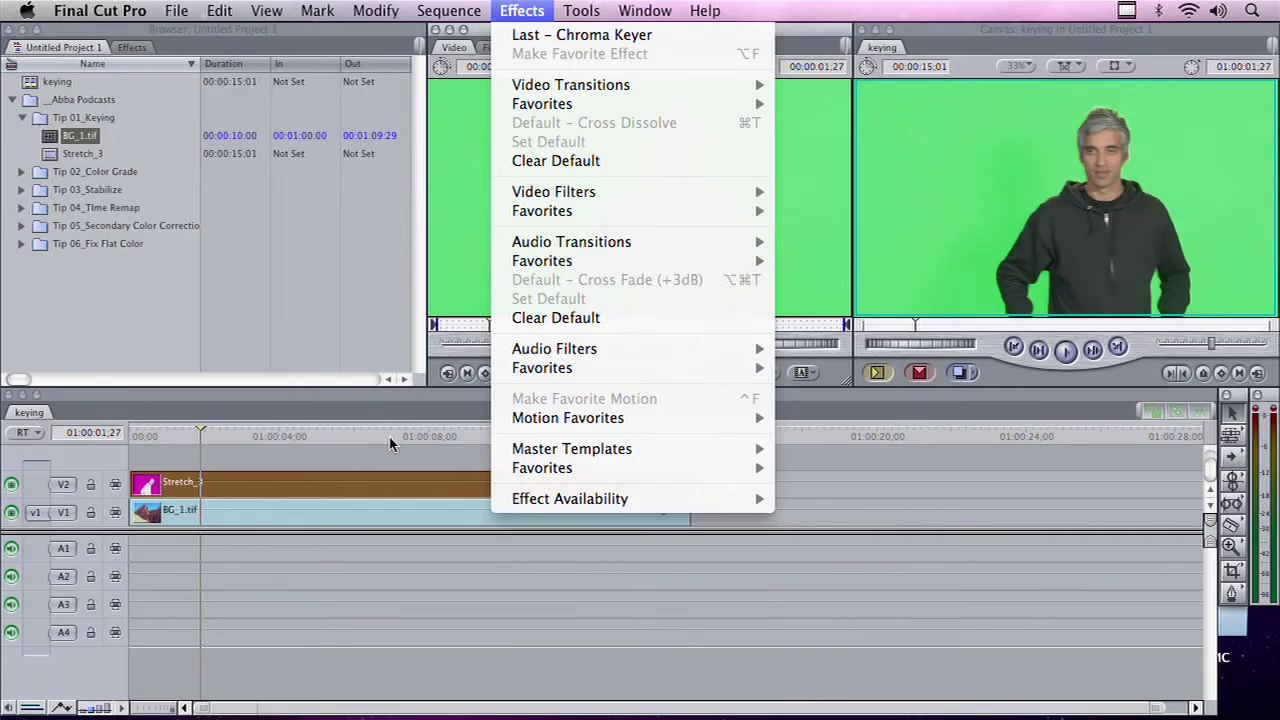
double_click(335, 480)
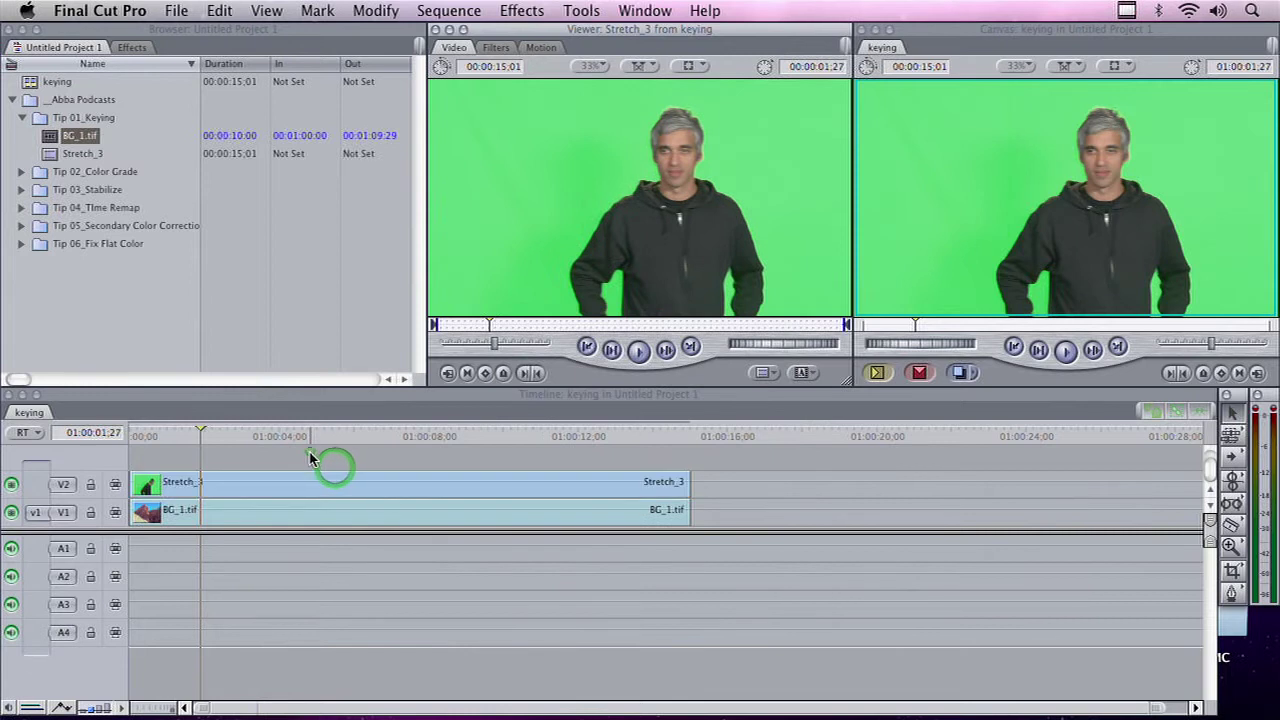
Send the Stretch_3 and BG_1.tif clips to a Motion project named keying on the Desktop
left_click_drag(333, 483, 362, 526)
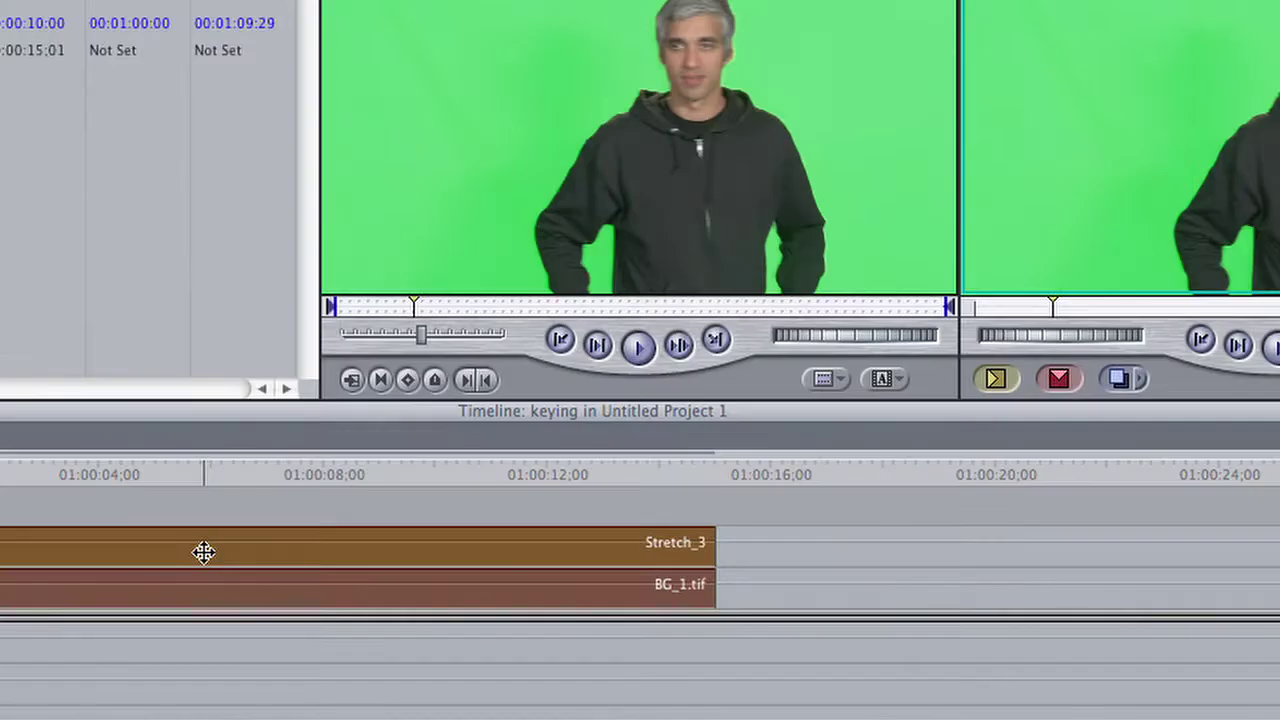
right_click(348, 492)
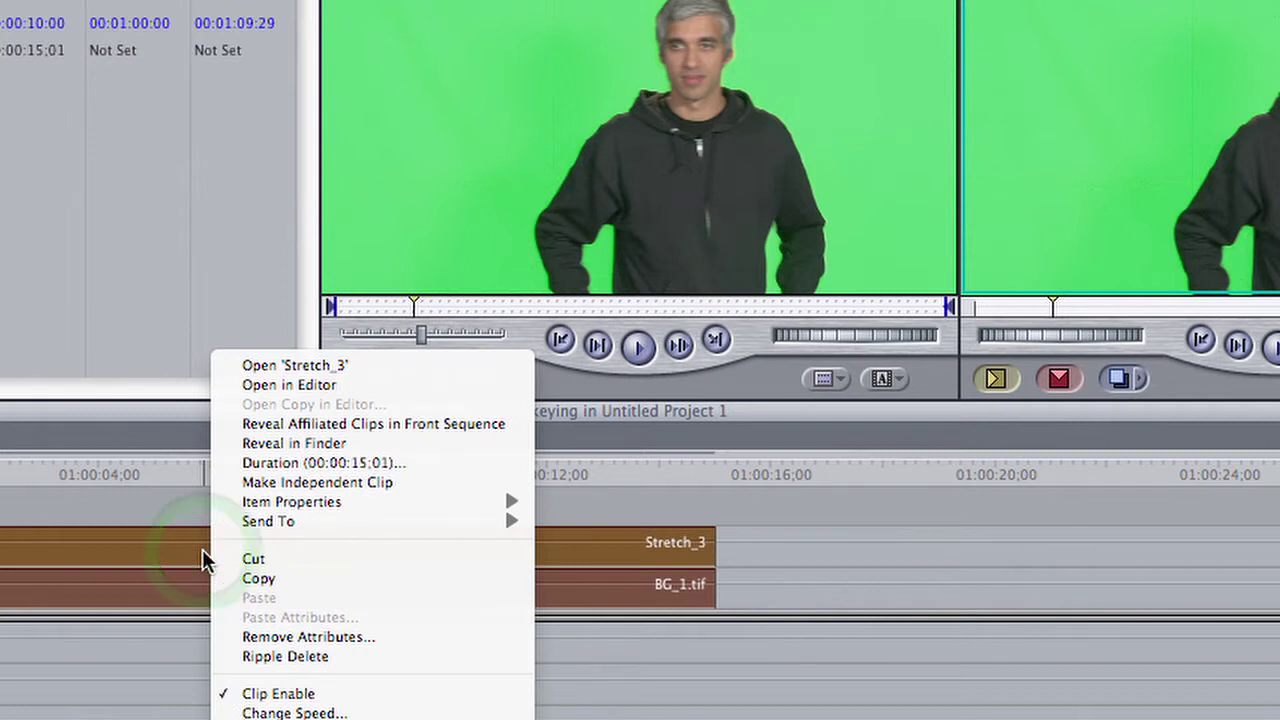
mouse_move(505, 522)
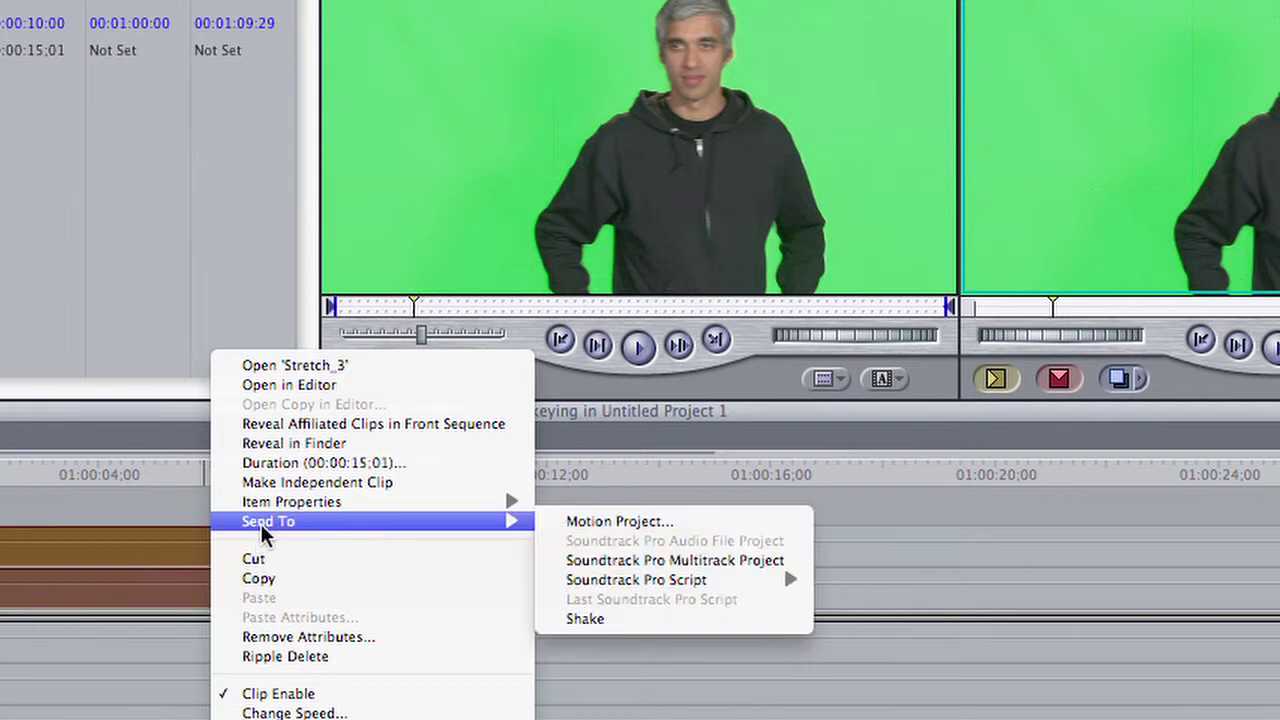
left_click(578, 522)
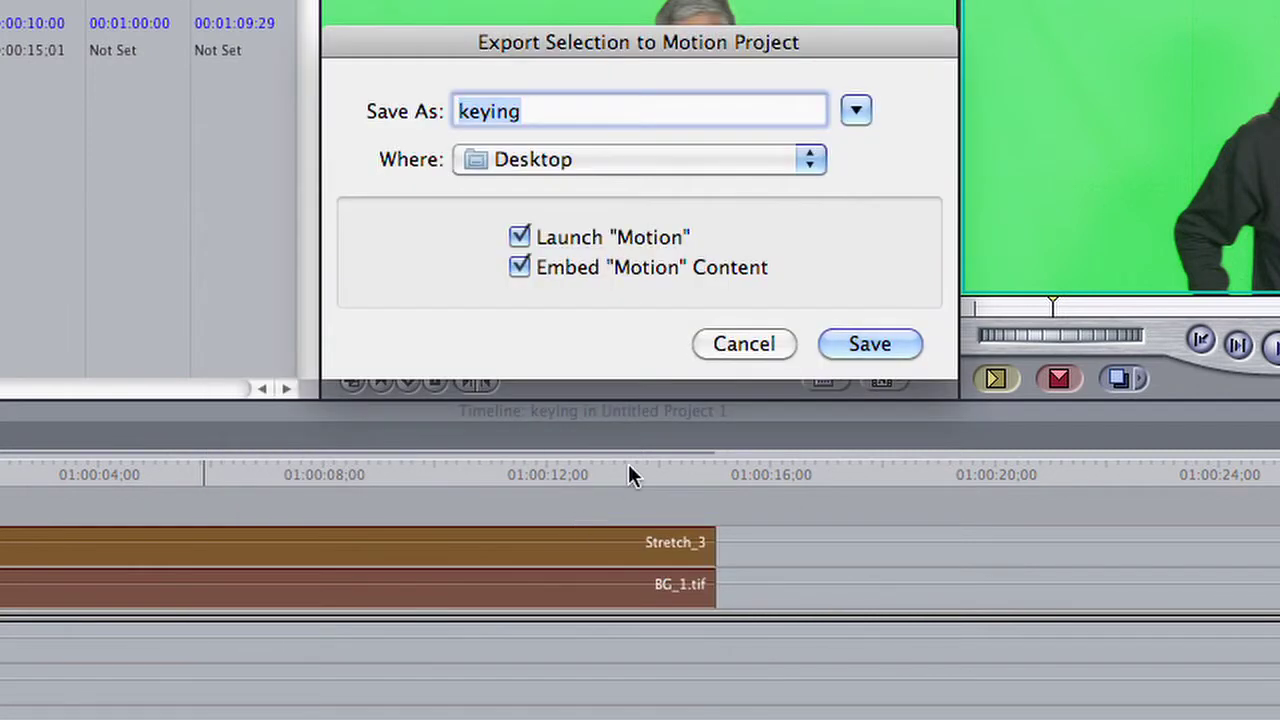
left_click(560, 111)
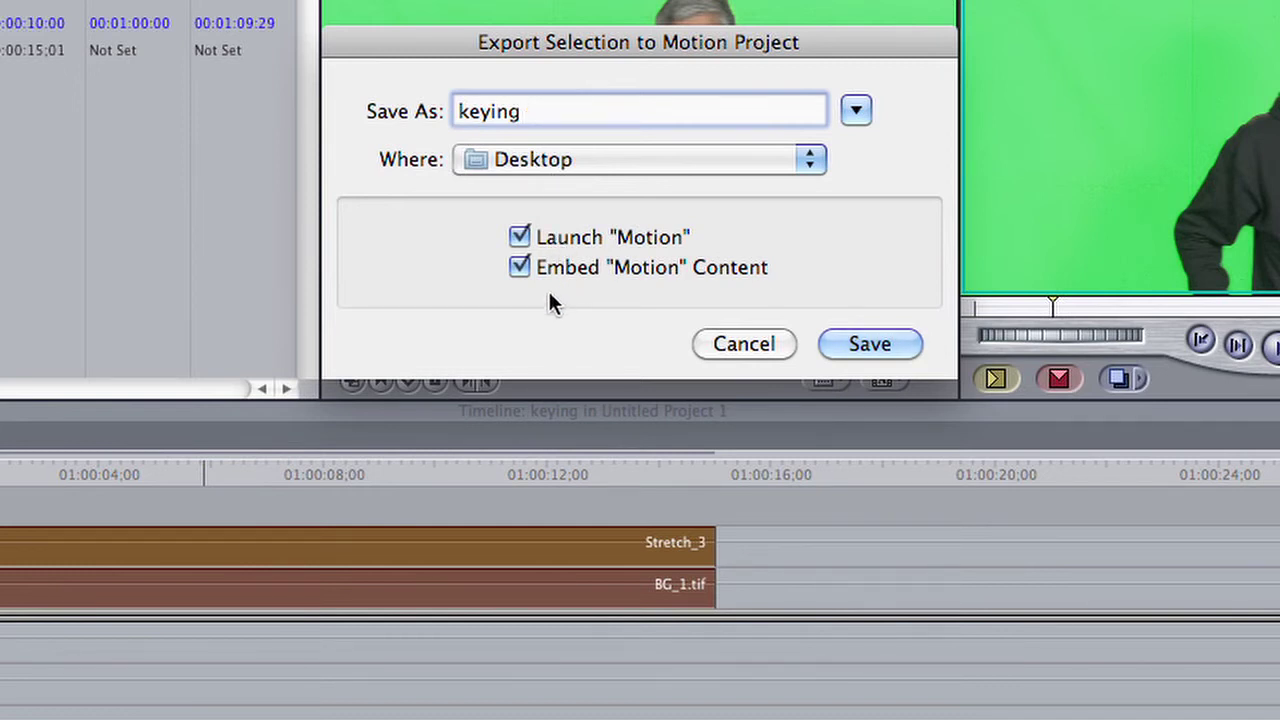
left_click(858, 348)
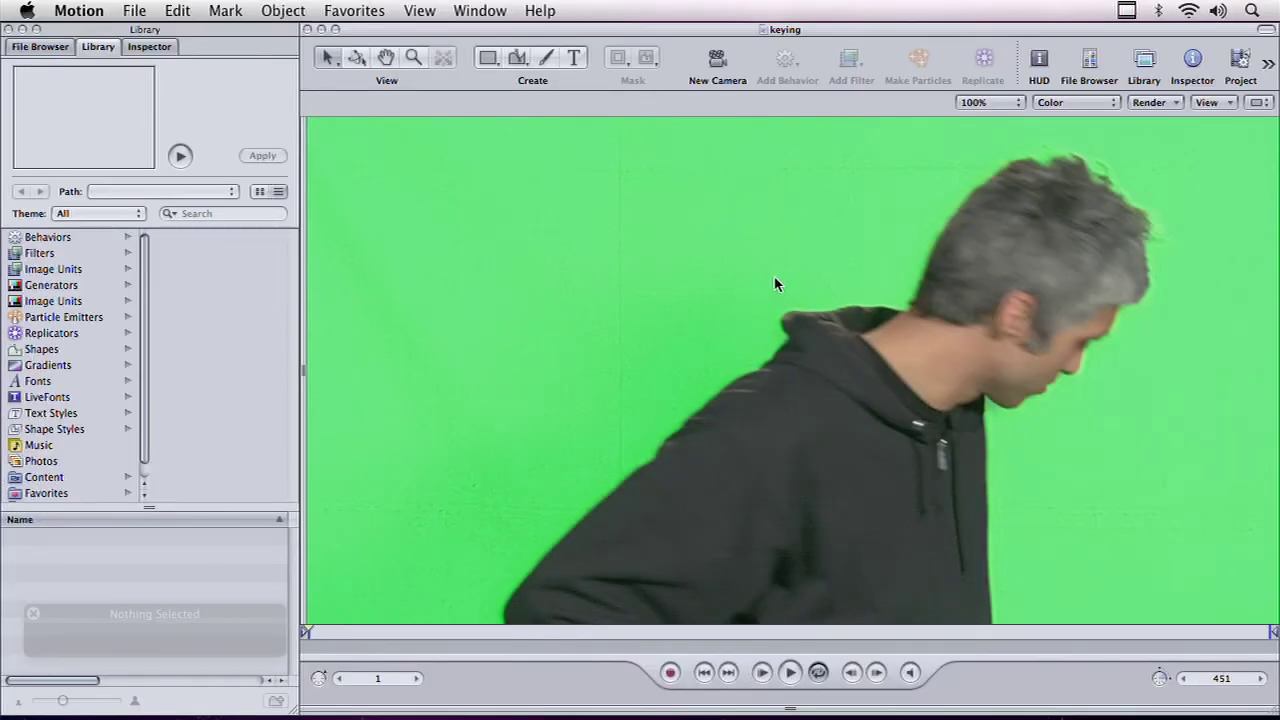
Show the Project layers list and timeline, select Stretch_3, and fit the frame with Shift-Z
left_click(1240, 62)
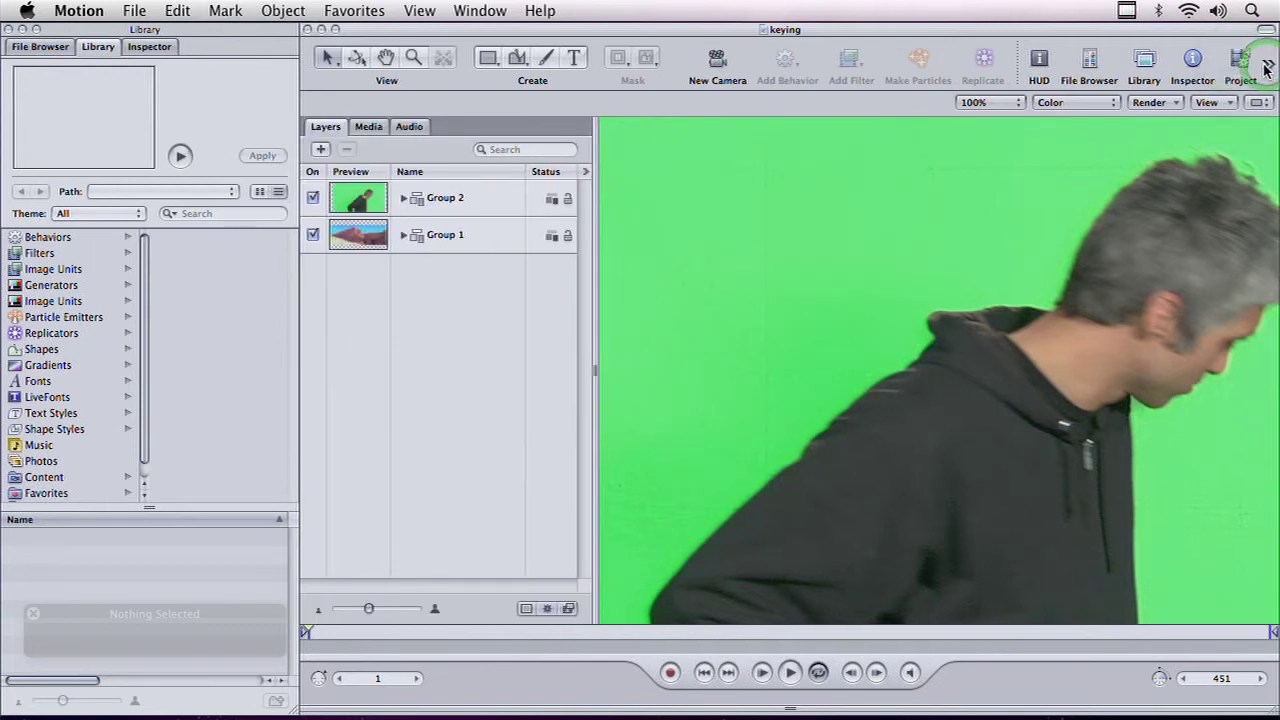
left_click(1262, 66)
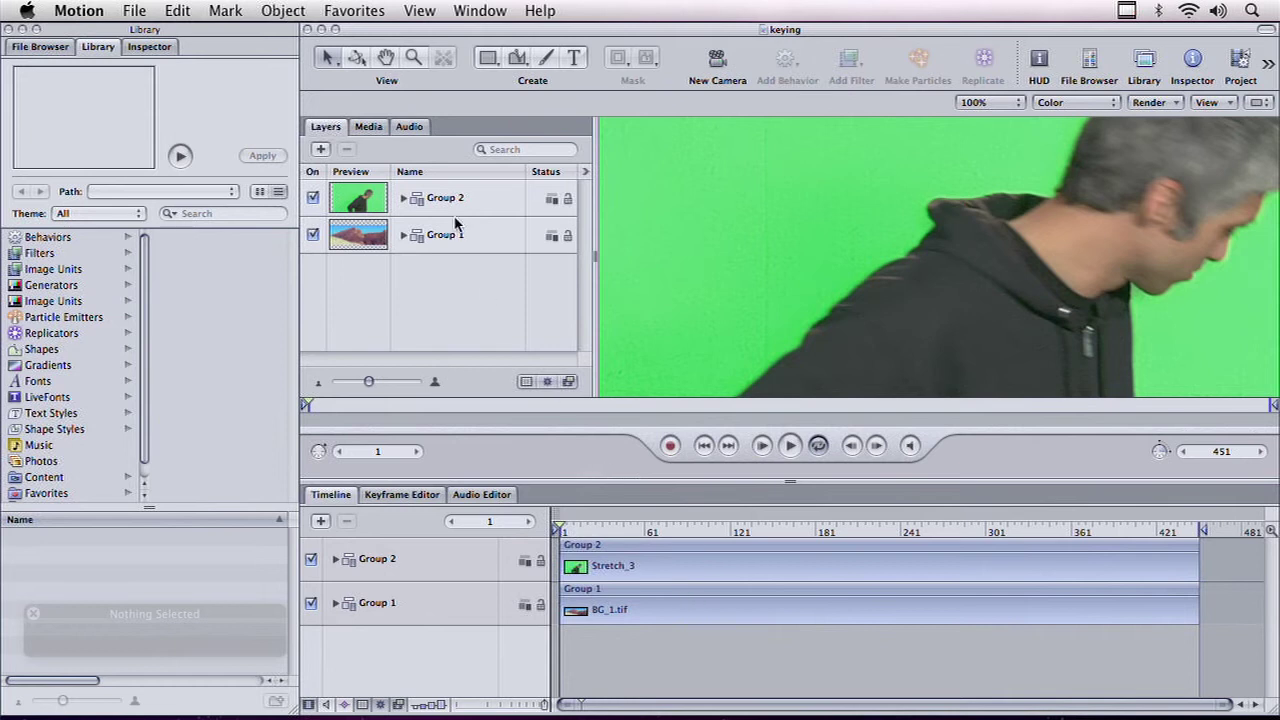
left_click(724, 316)
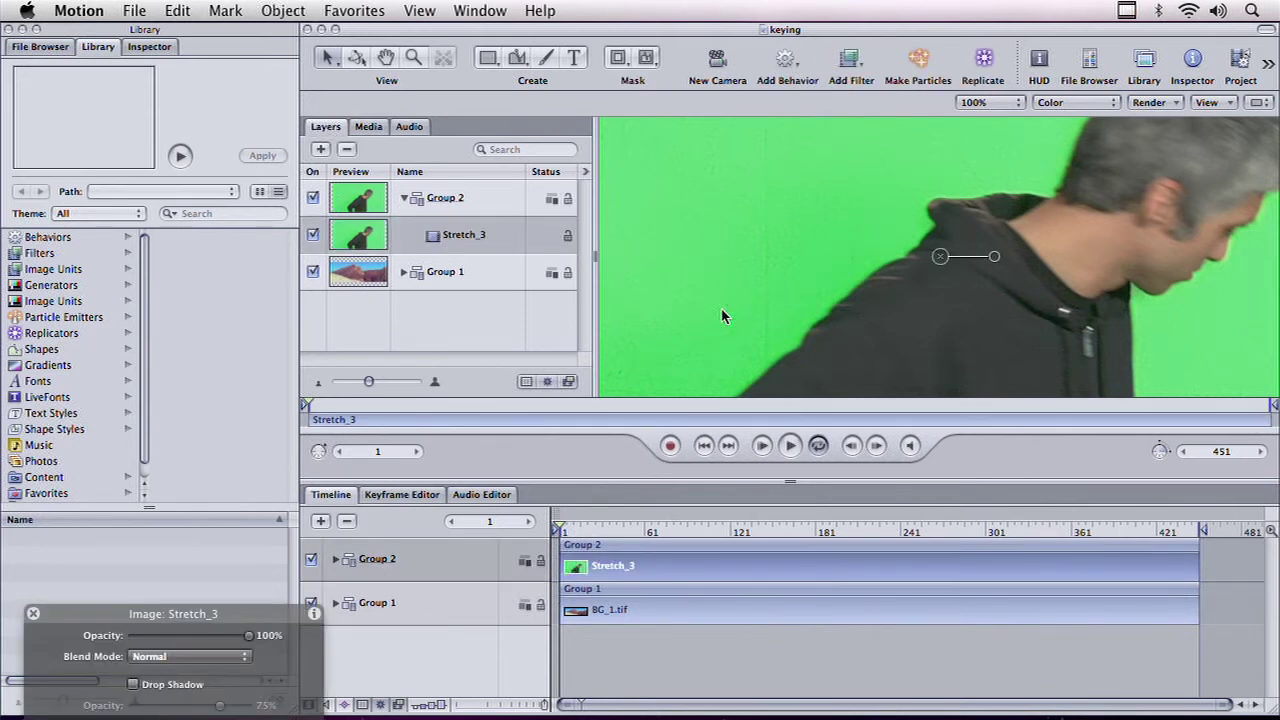
key("shift+z")
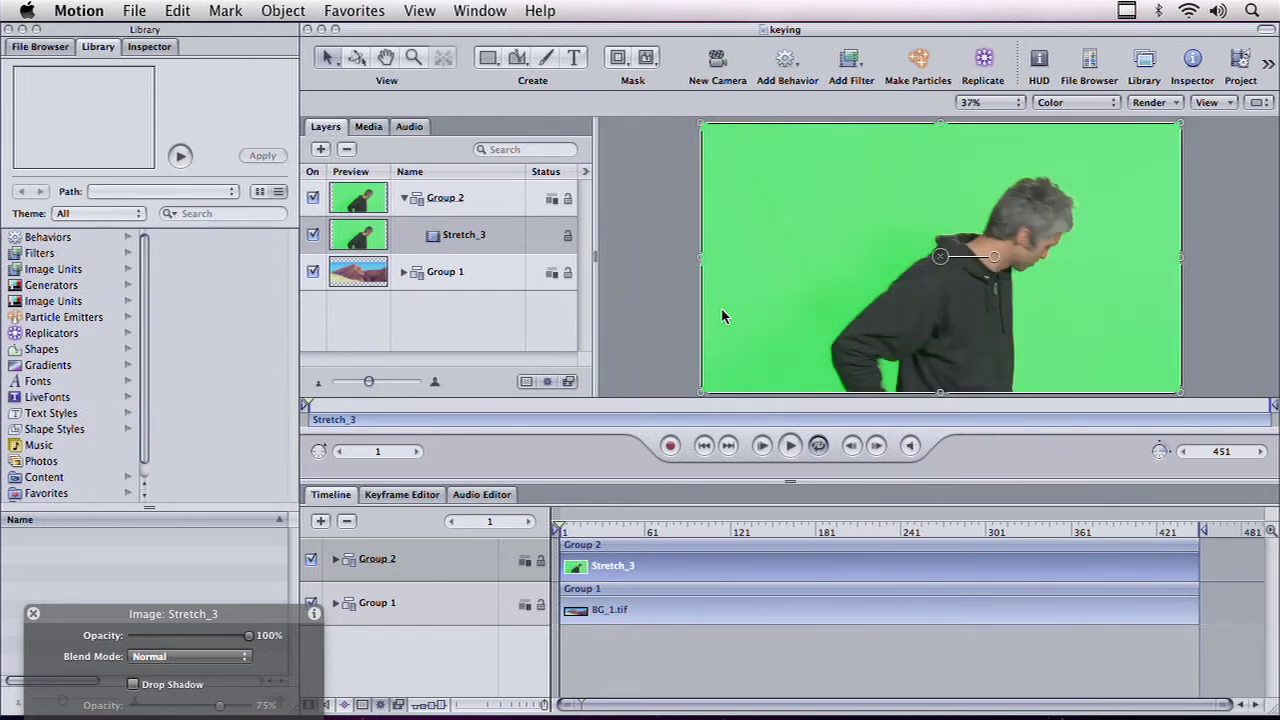
Apply the Keying > Primatte RT filter to the Stretch_3 layer
left_click(405, 238)
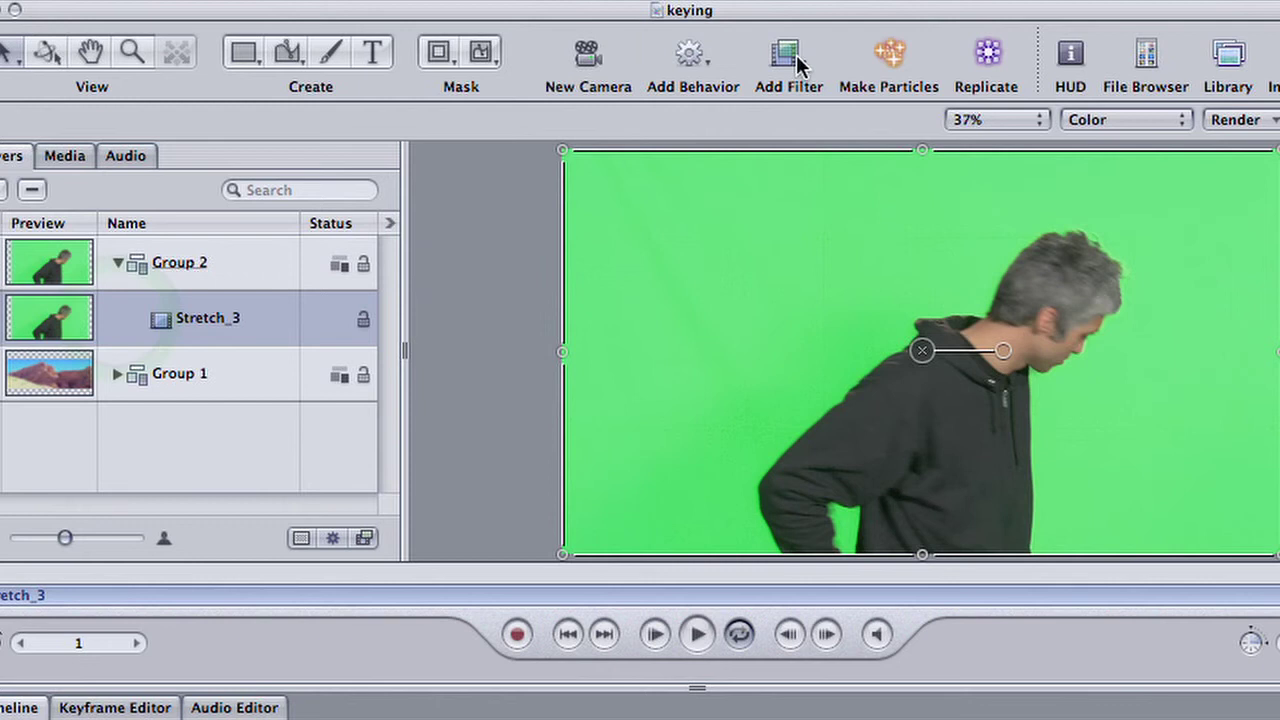
left_click(799, 64)
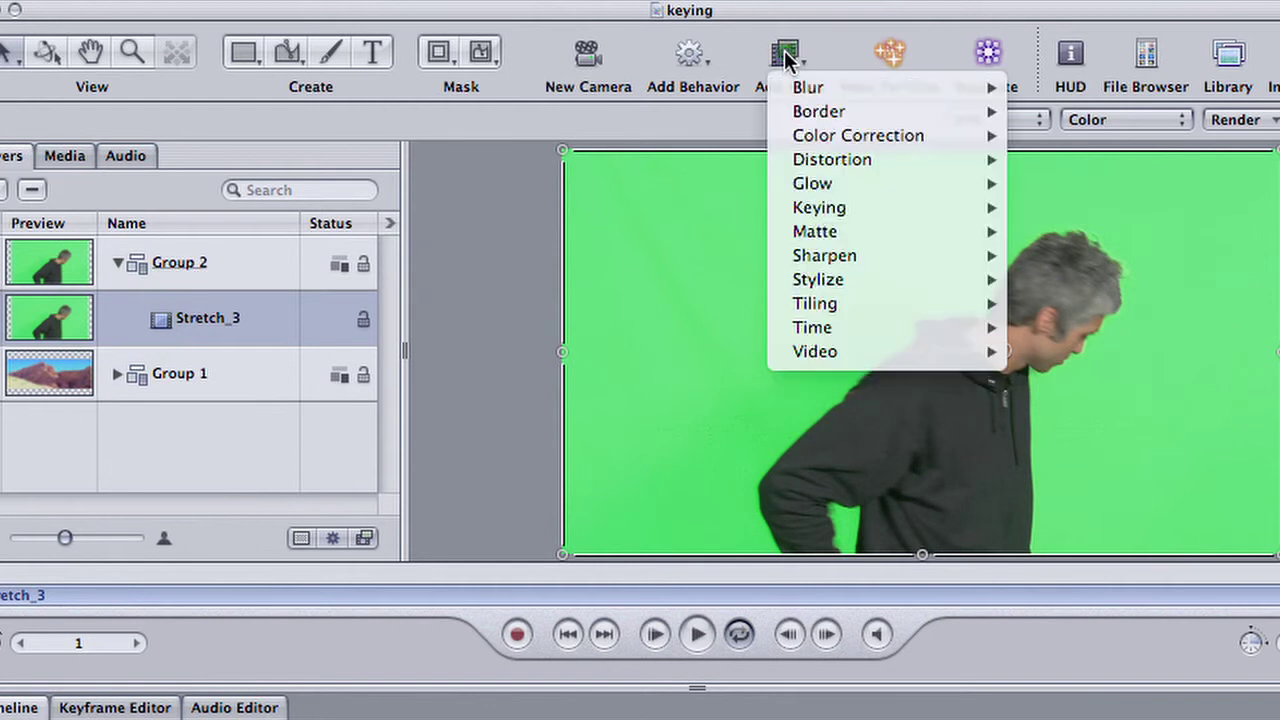
mouse_move(820, 208)
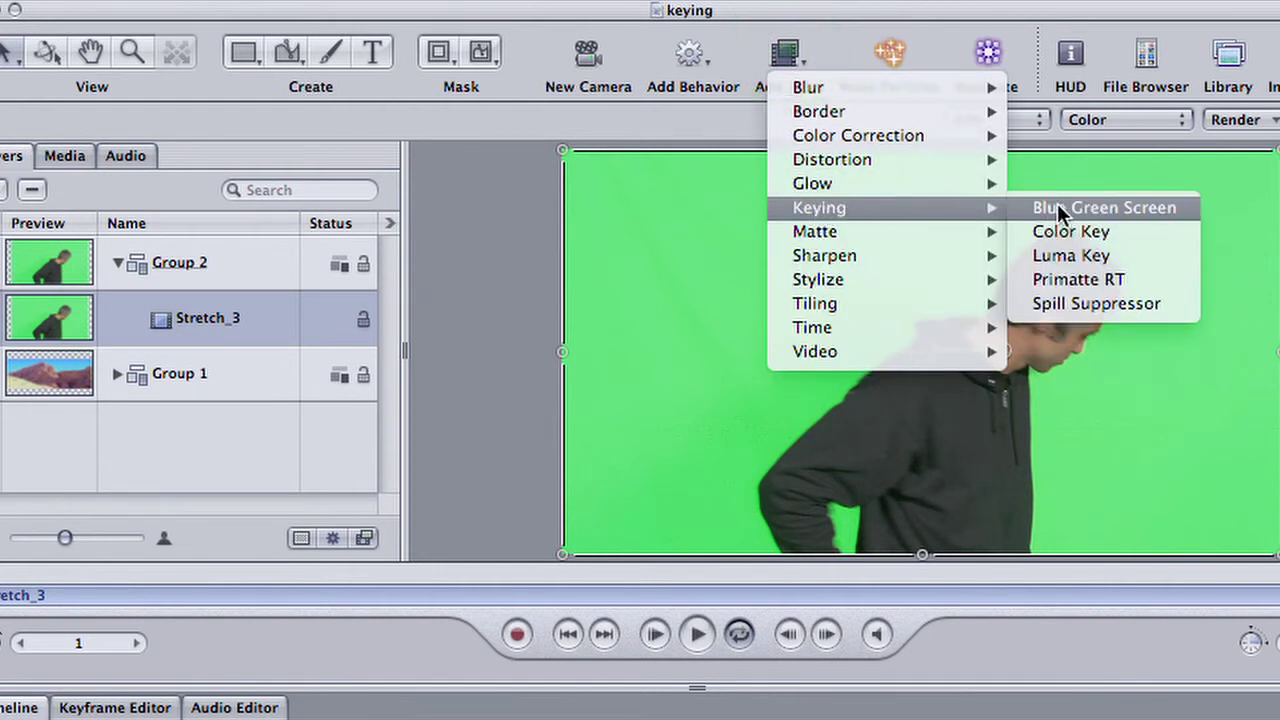
left_click(1117, 279)
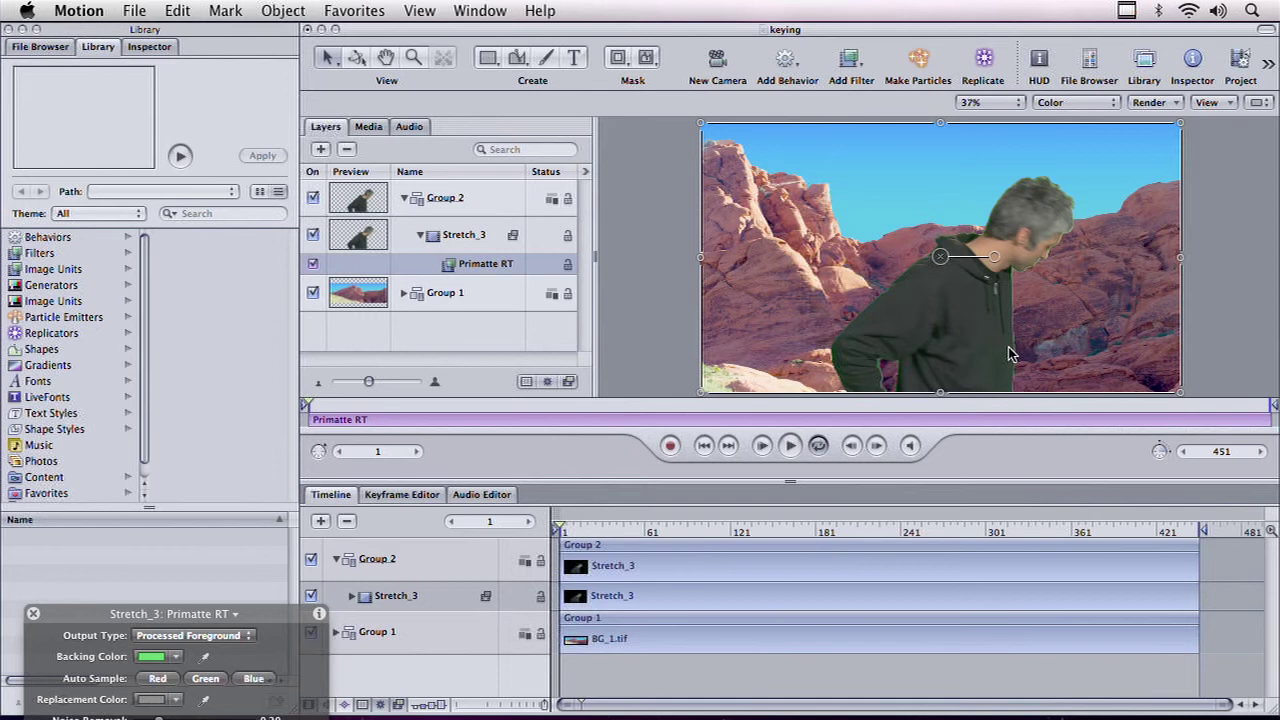
Switch Primatte RT Output Type to Matte and auto-sample the green backing
left_click_drag(278, 610, 698, 149)
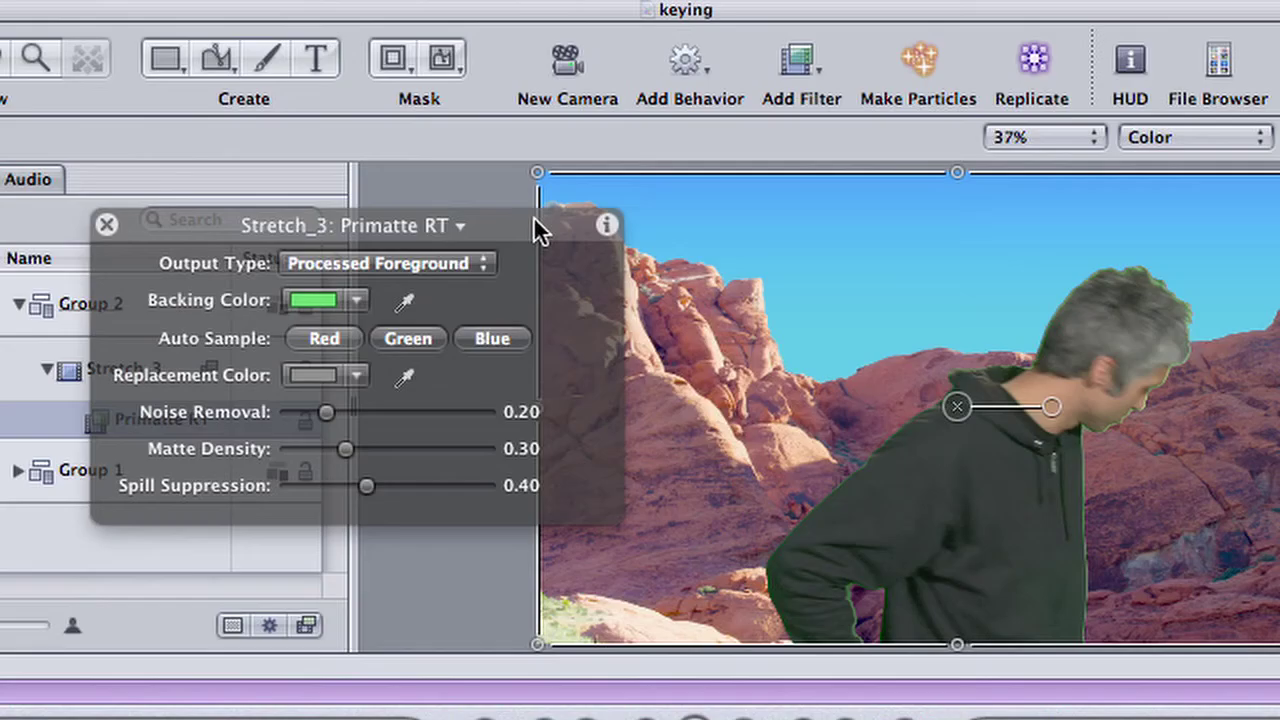
left_click(379, 262)
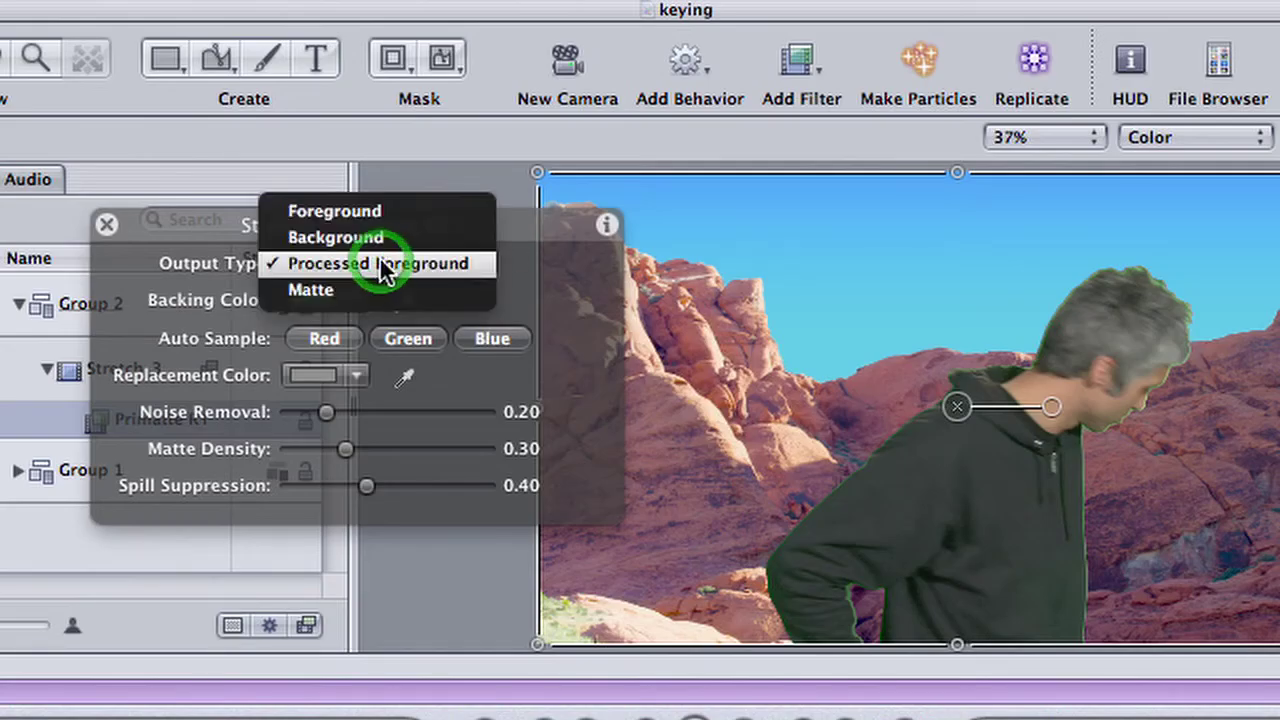
left_click(380, 282)
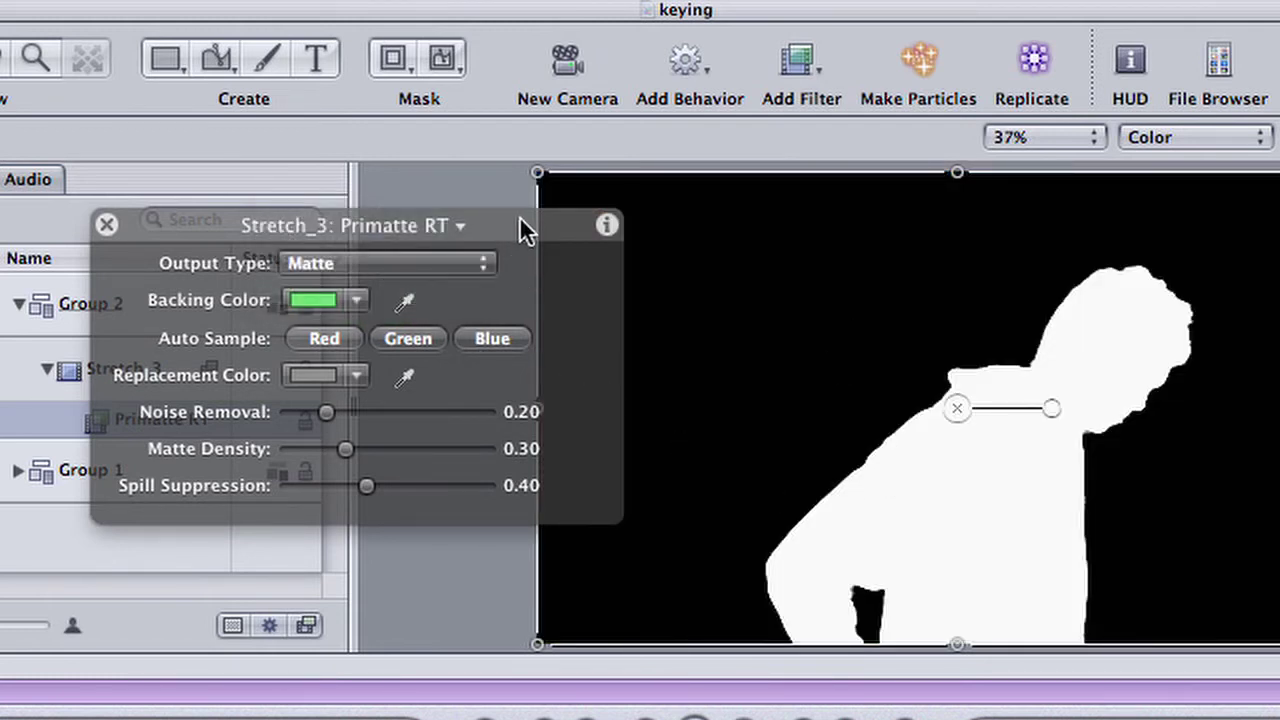
left_click_drag(519, 226, 428, 226)
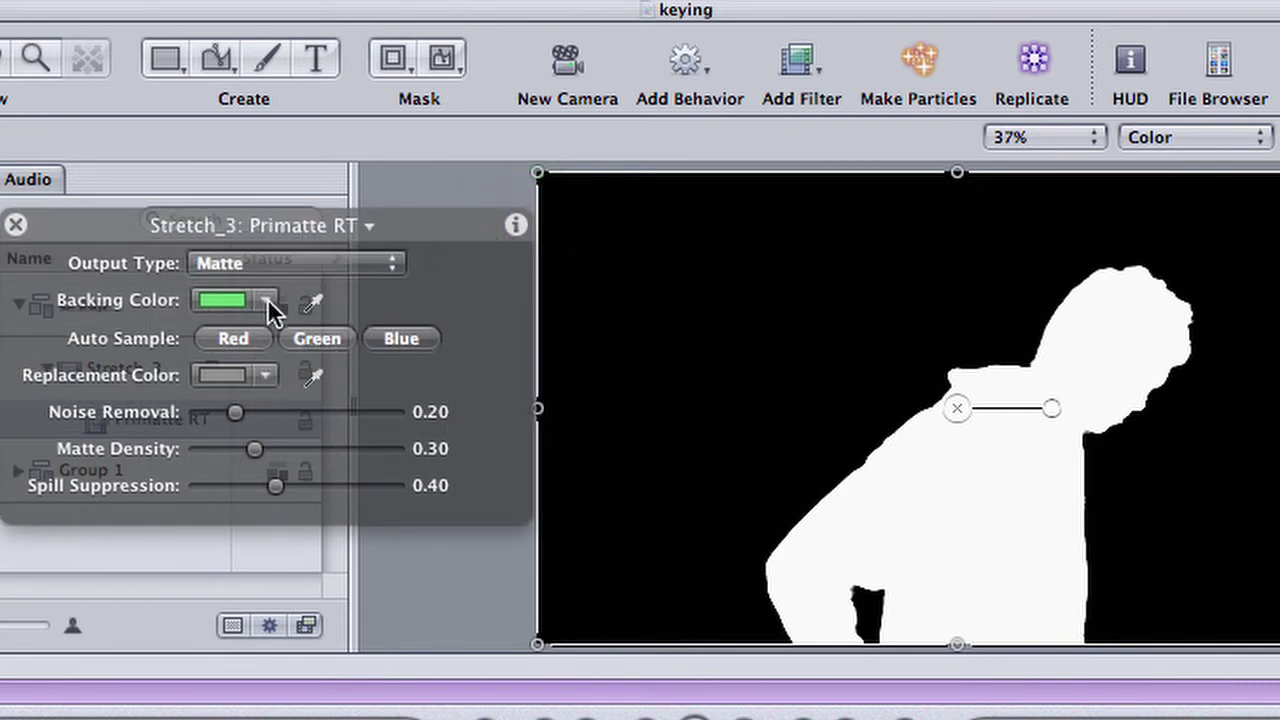
left_click(313, 338)
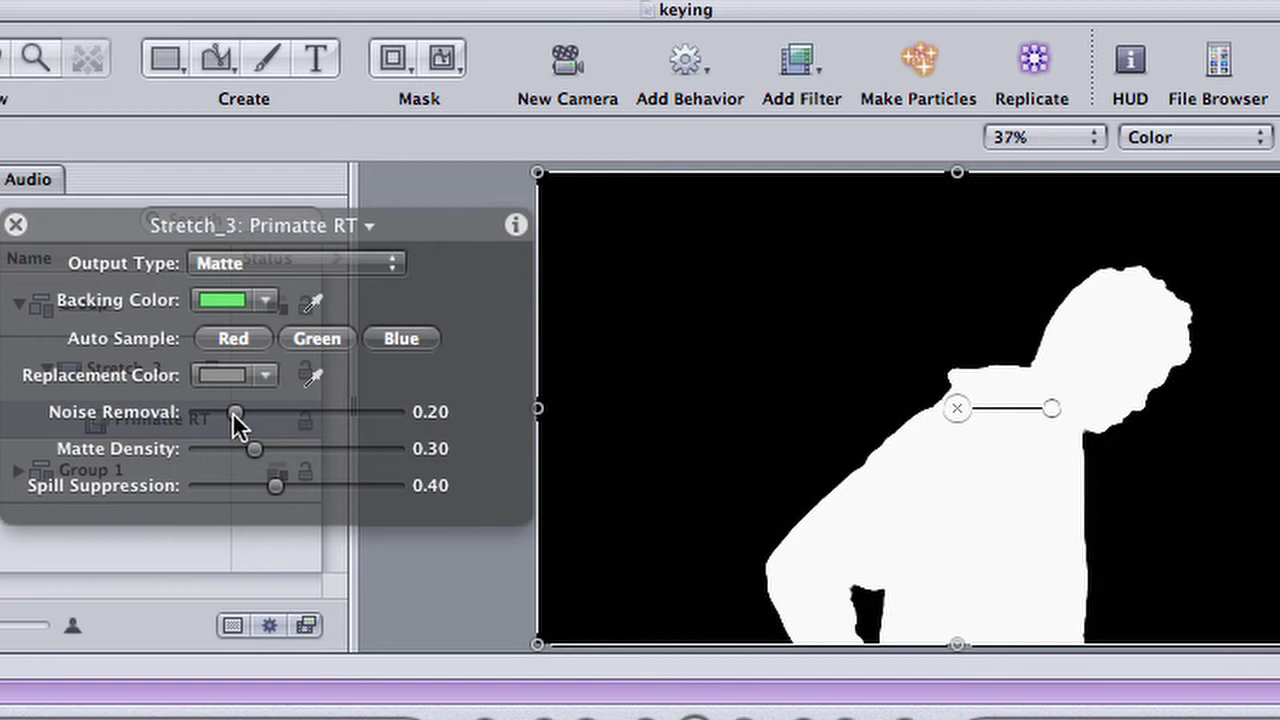
Tune Noise Removal to 0.16 and Matte Density to 0.22 for a solid black background
left_click_drag(235, 413, 161, 416)
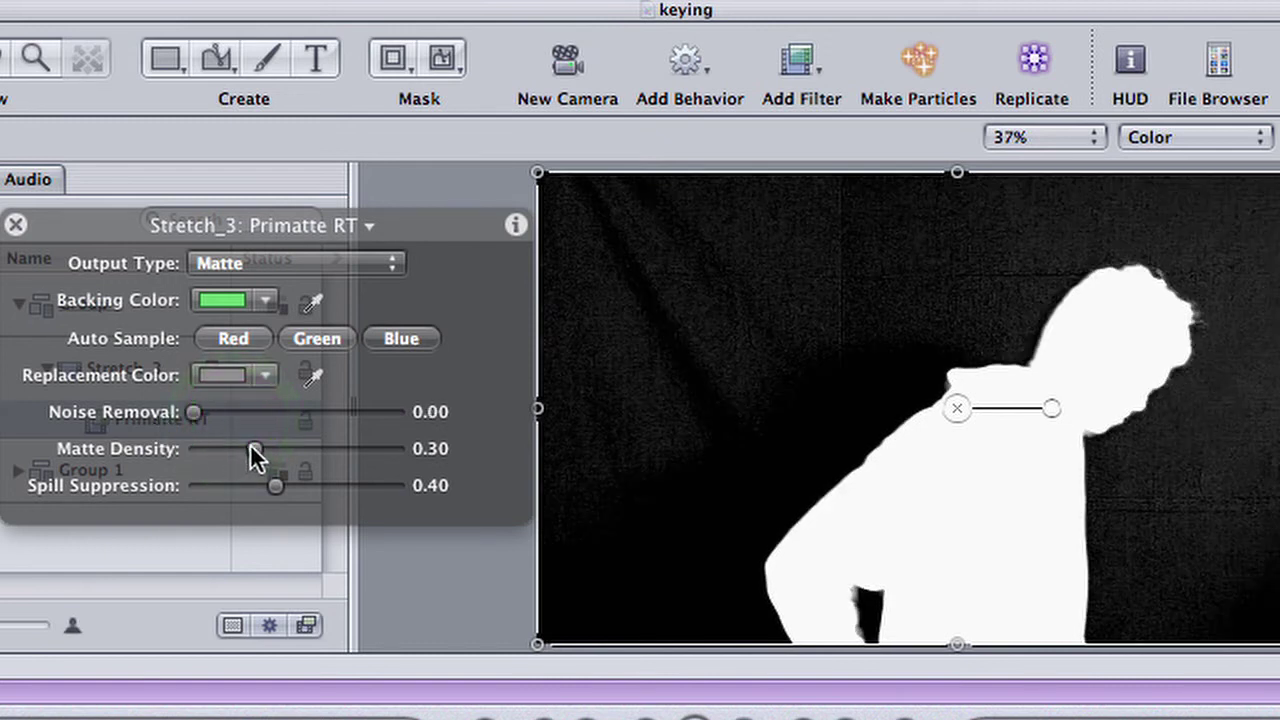
mouse_move(251, 448)
left_mouse_down()
mouse_move(341, 450)
mouse_move(199, 450)
mouse_move(230, 453)
left_mouse_up()
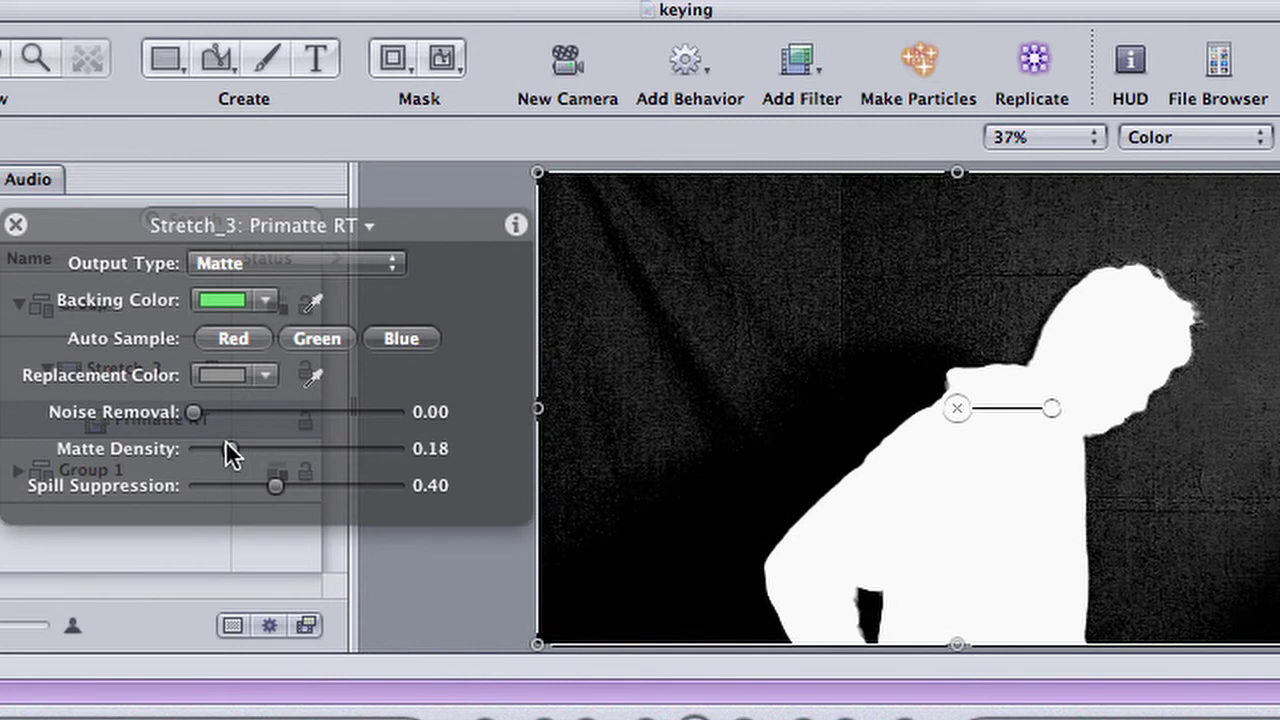
mouse_move(226, 443)
left_mouse_down()
mouse_move(258, 440)
mouse_move(234, 441)
left_mouse_up()
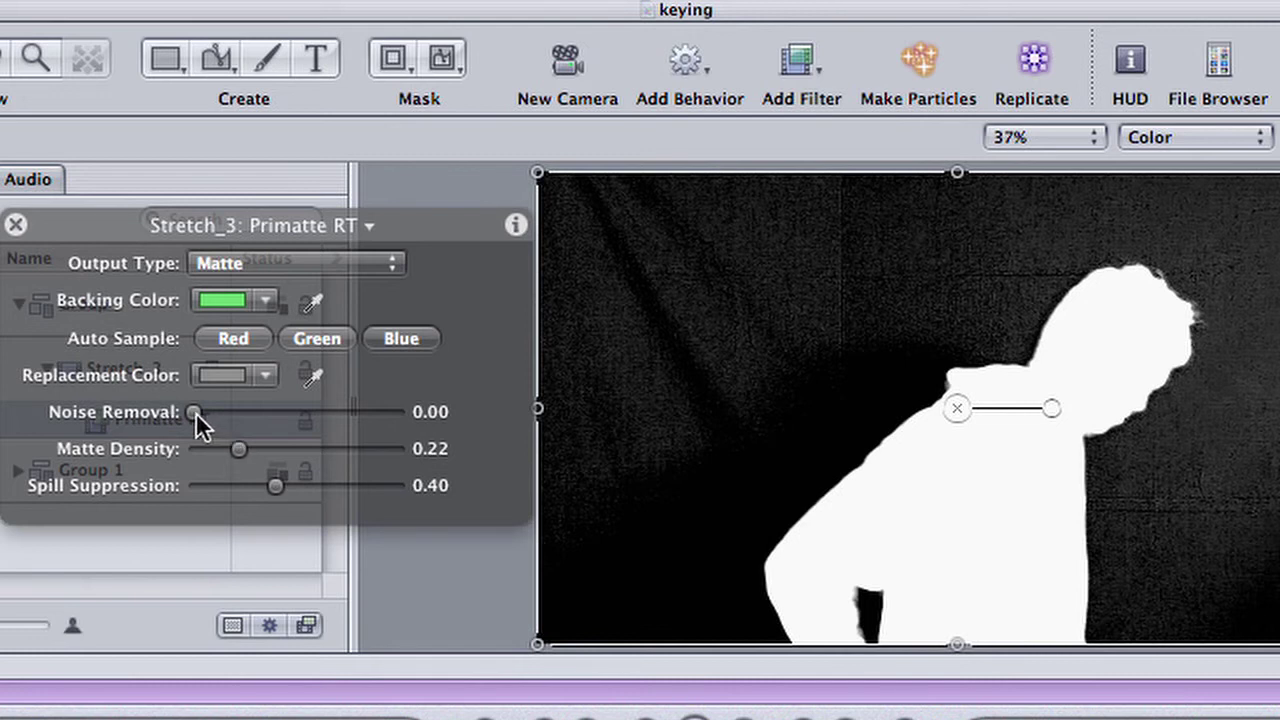
left_click_drag(196, 412, 238, 420)
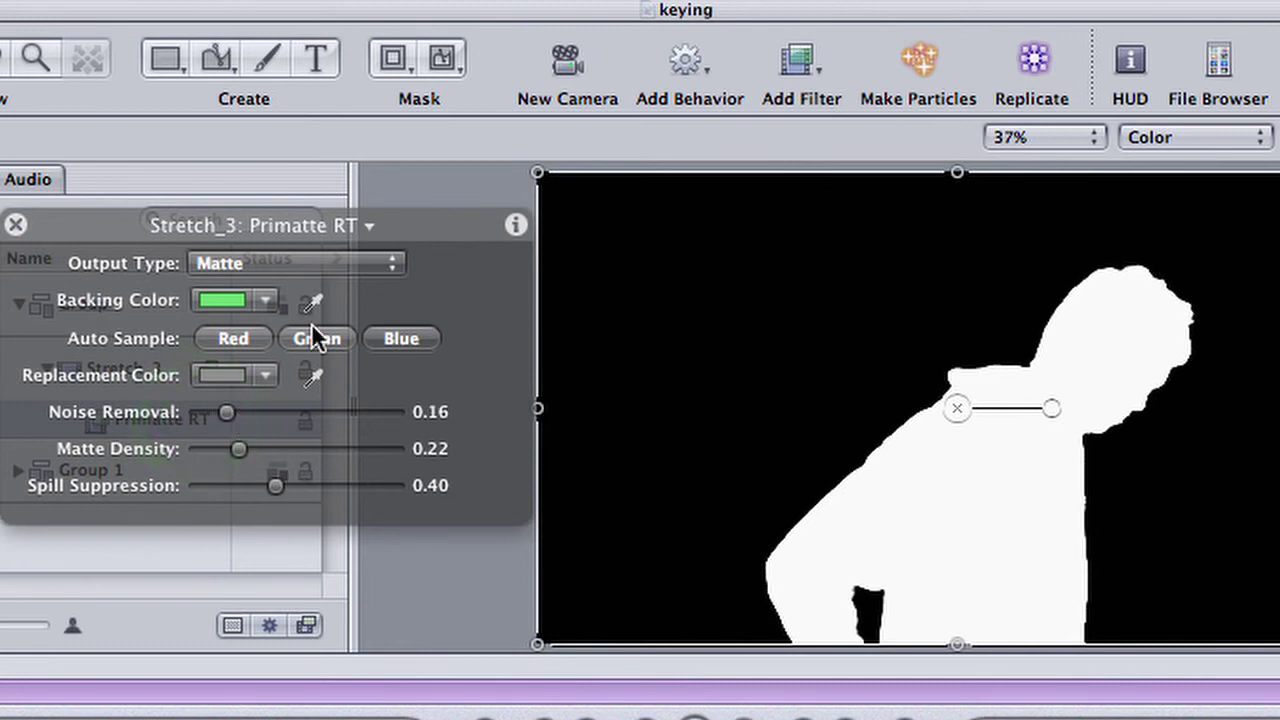
Set Output Type back to Processed Foreground and Spill Suppression to 0.32
left_click(272, 252)
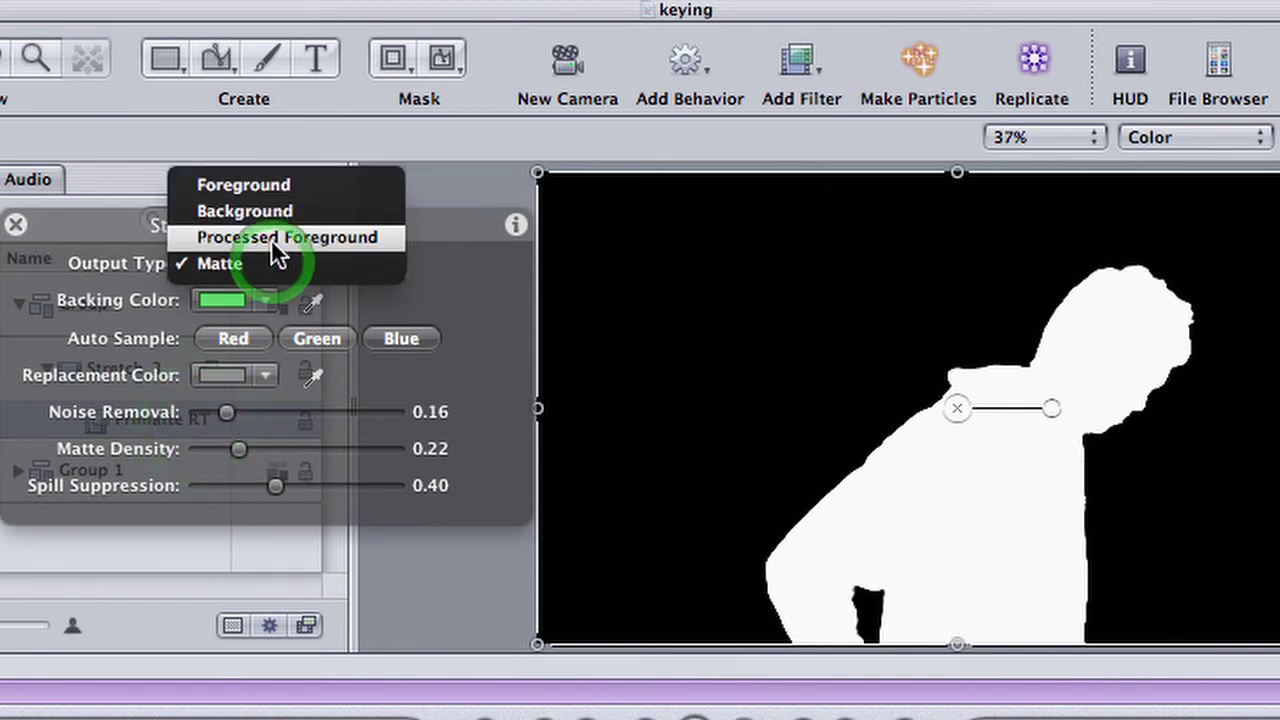
left_click(271, 239)
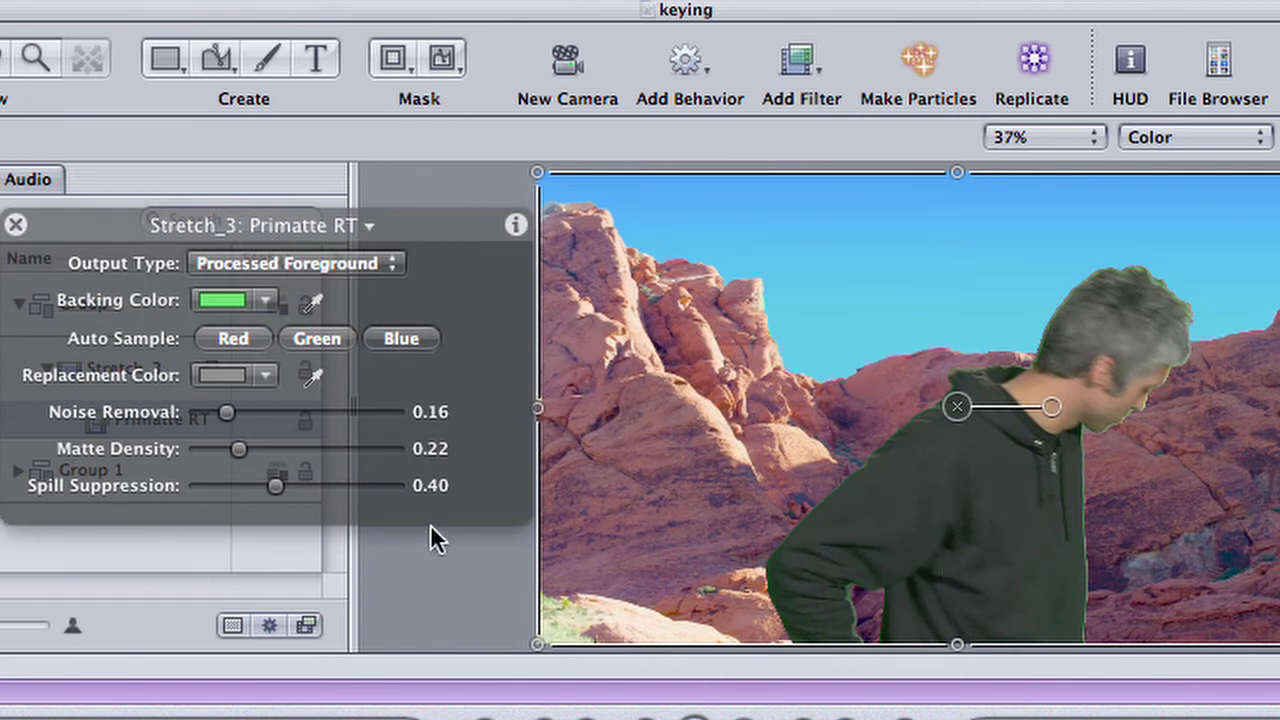
mouse_move(274, 482)
left_mouse_down()
mouse_move(342, 480)
mouse_move(294, 488)
left_mouse_up()
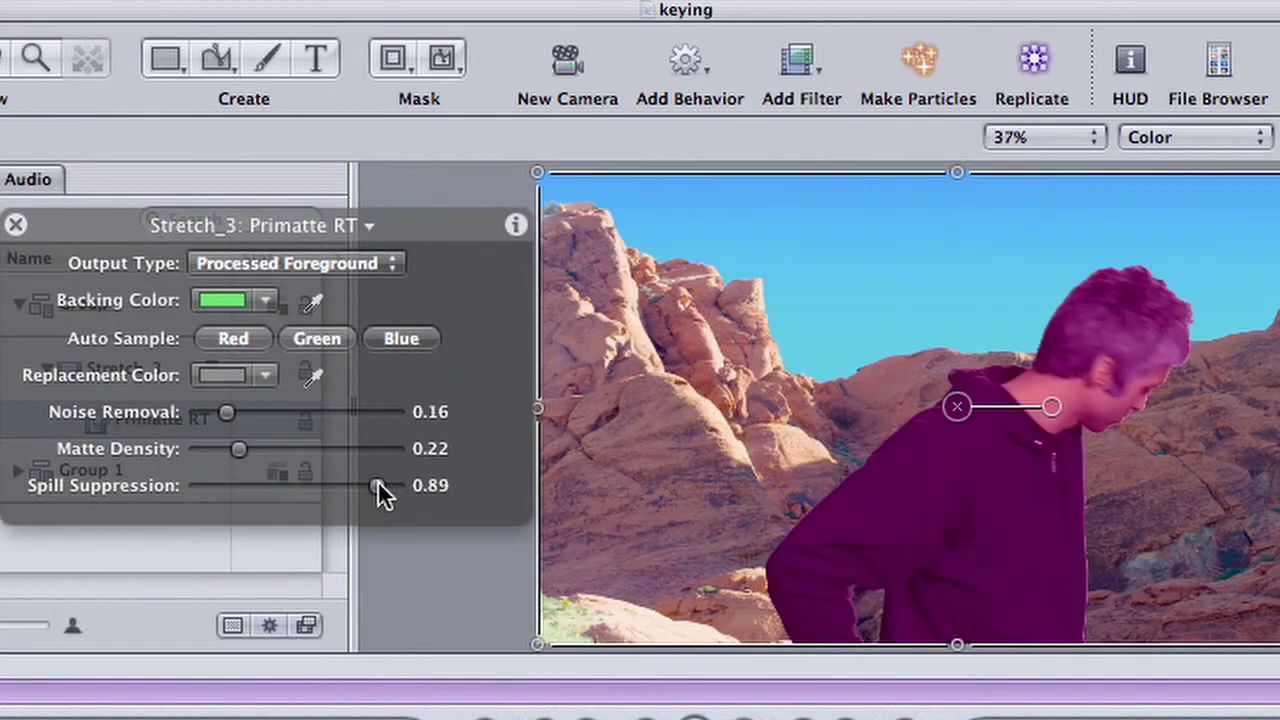
left_click_drag(377, 480, 260, 485)
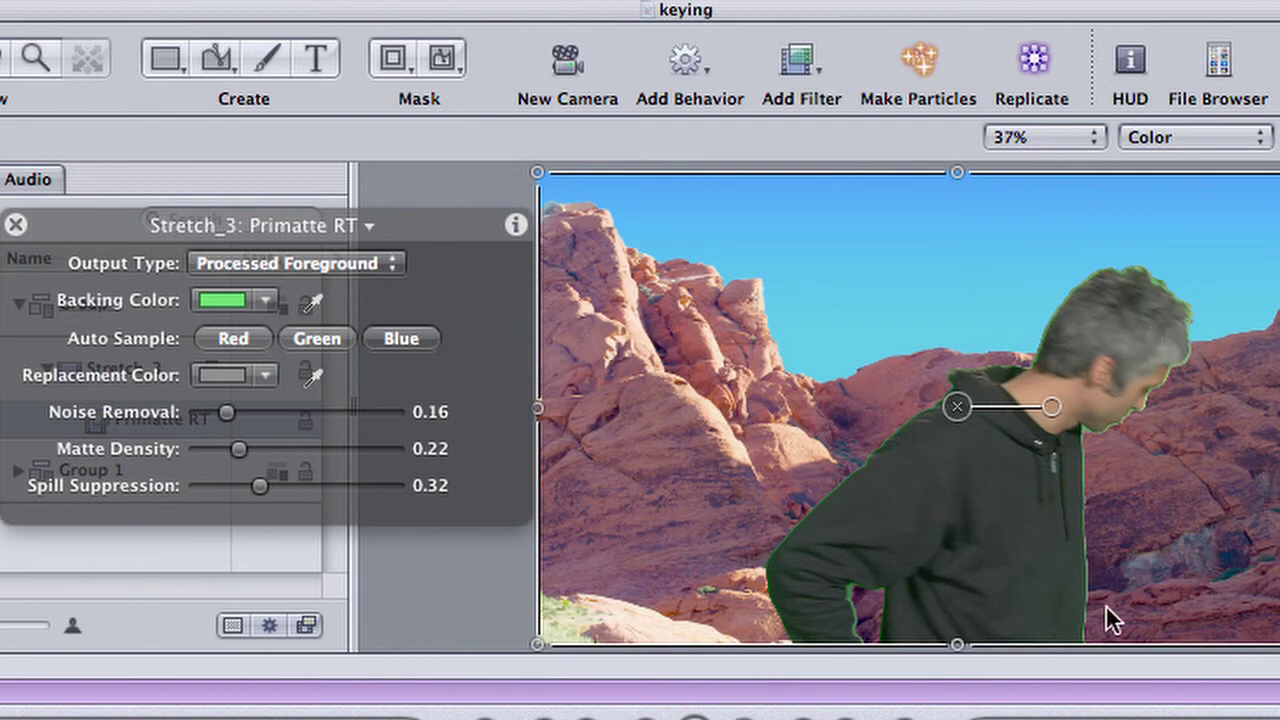
Add a Keying > Spill Suppressor filter with Spill Type set to Green
left_click(788, 57)
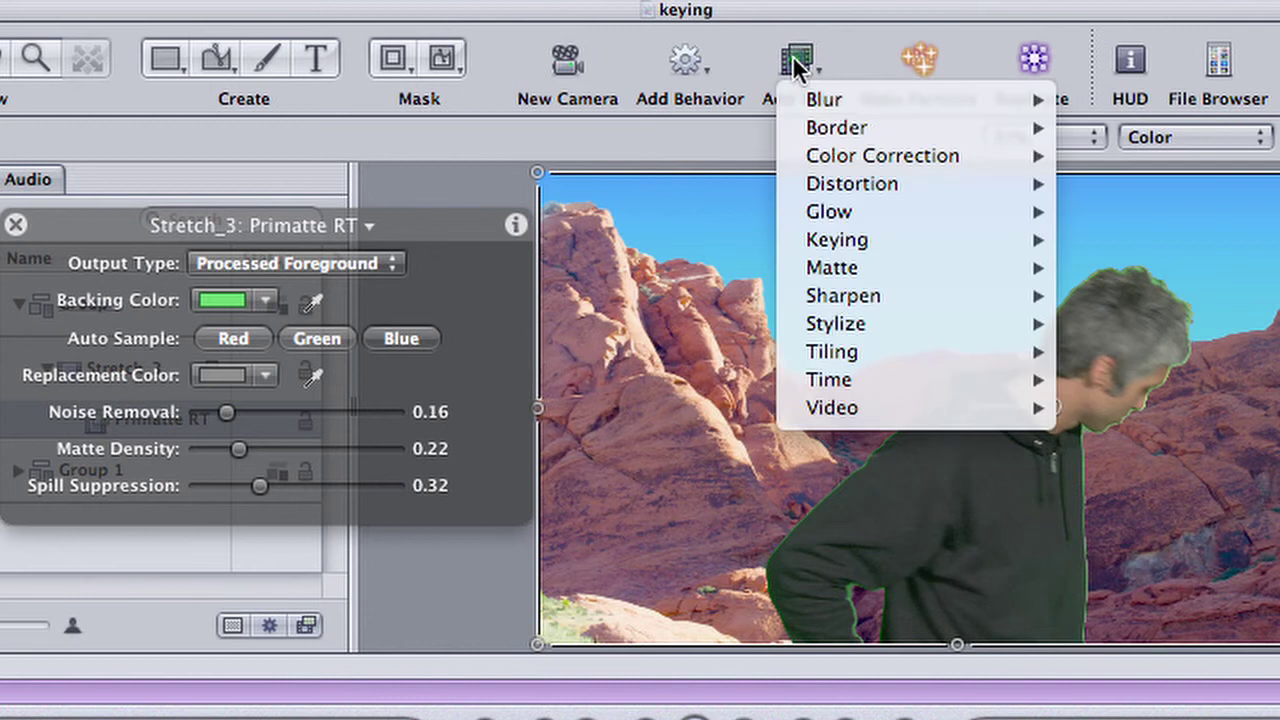
mouse_move(811, 235)
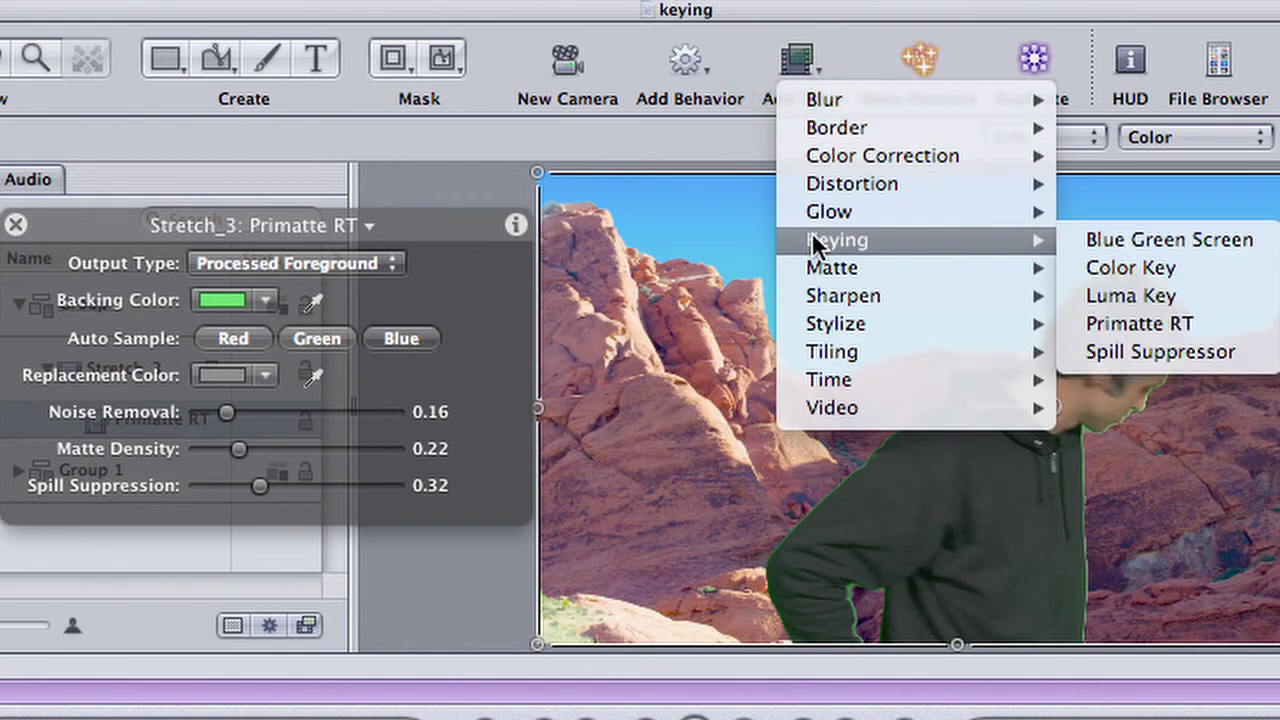
left_click(1168, 350)
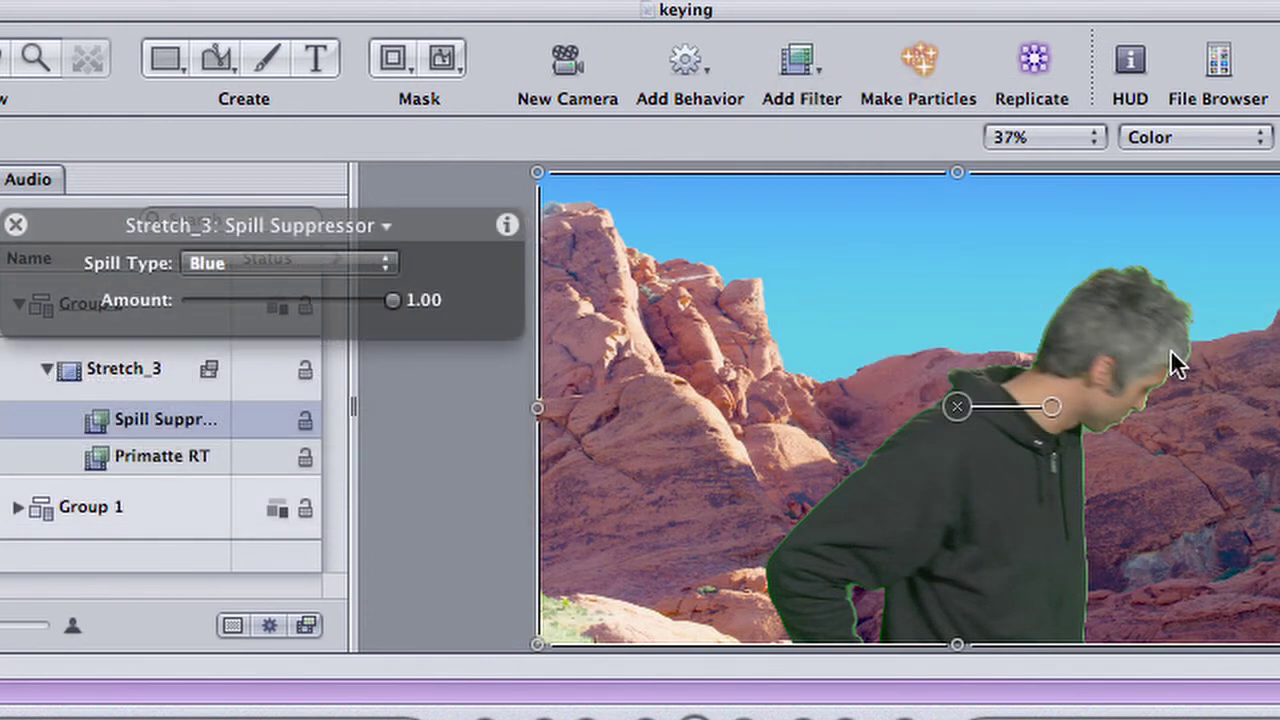
left_click(251, 262)
left_click(245, 283)
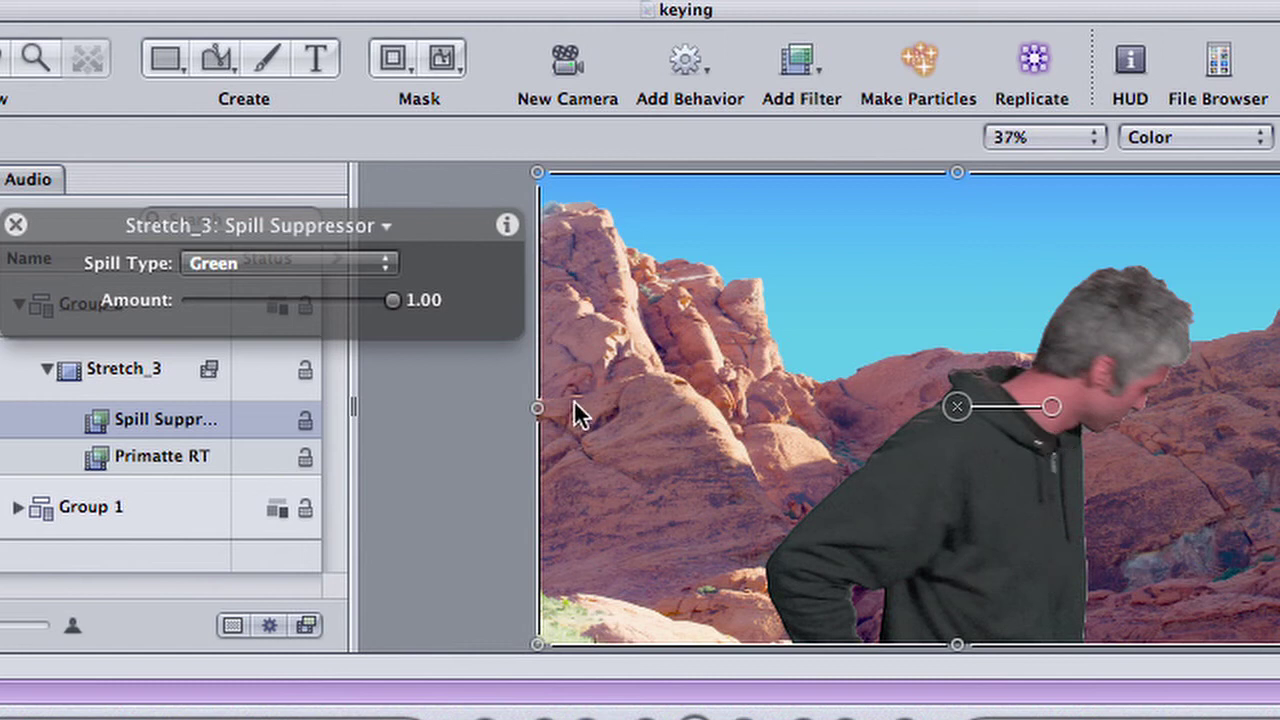
Lower Primatte RT Spill Suppression to 0.27
left_click(386, 226)
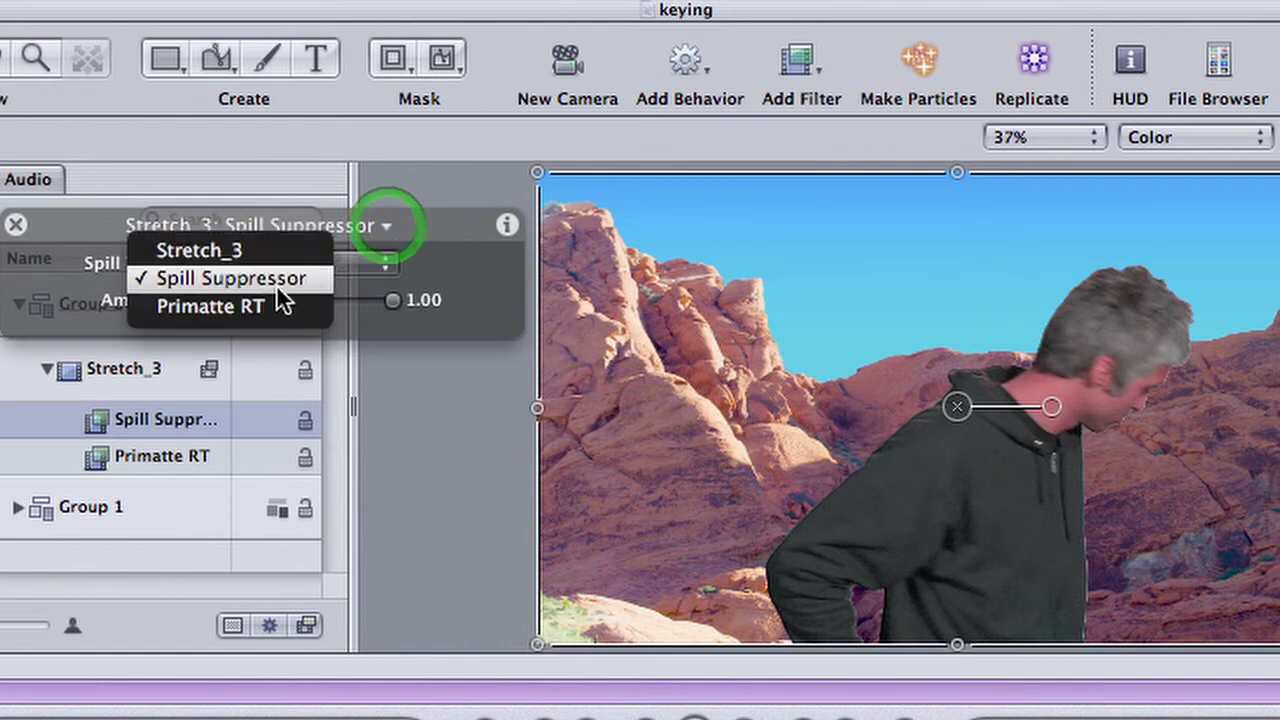
left_click(262, 309)
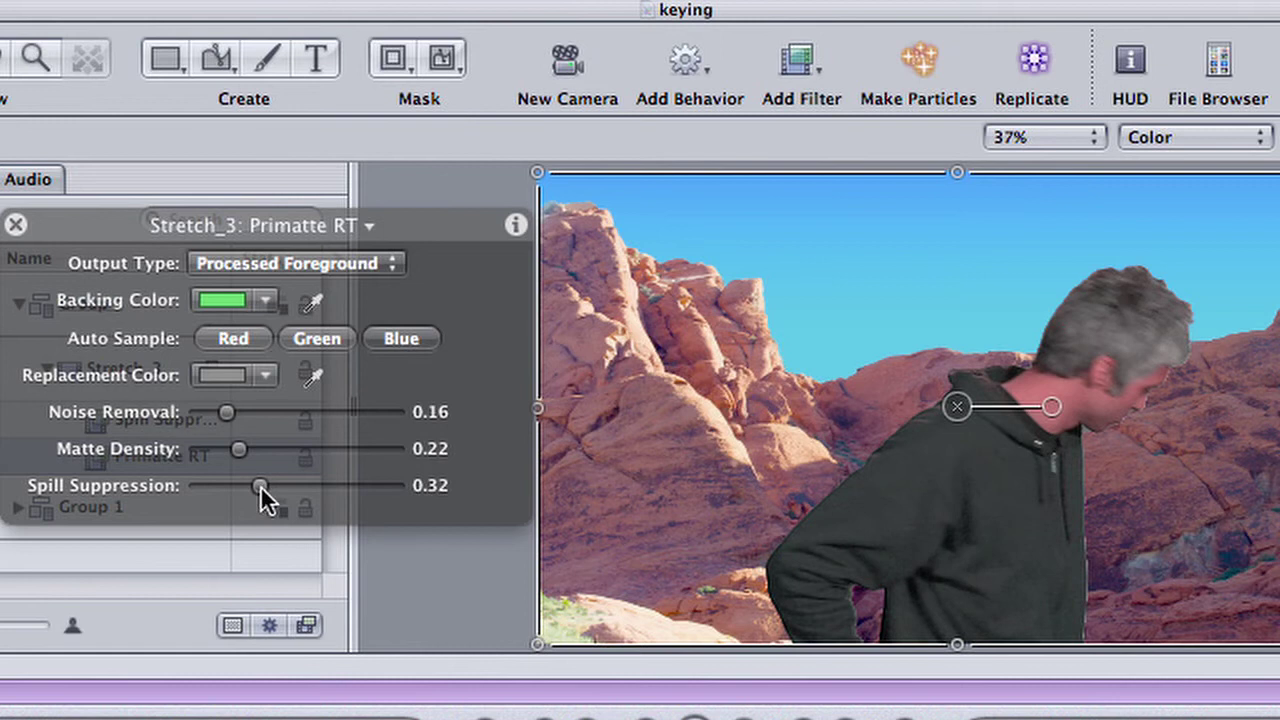
left_click_drag(260, 485, 250, 486)
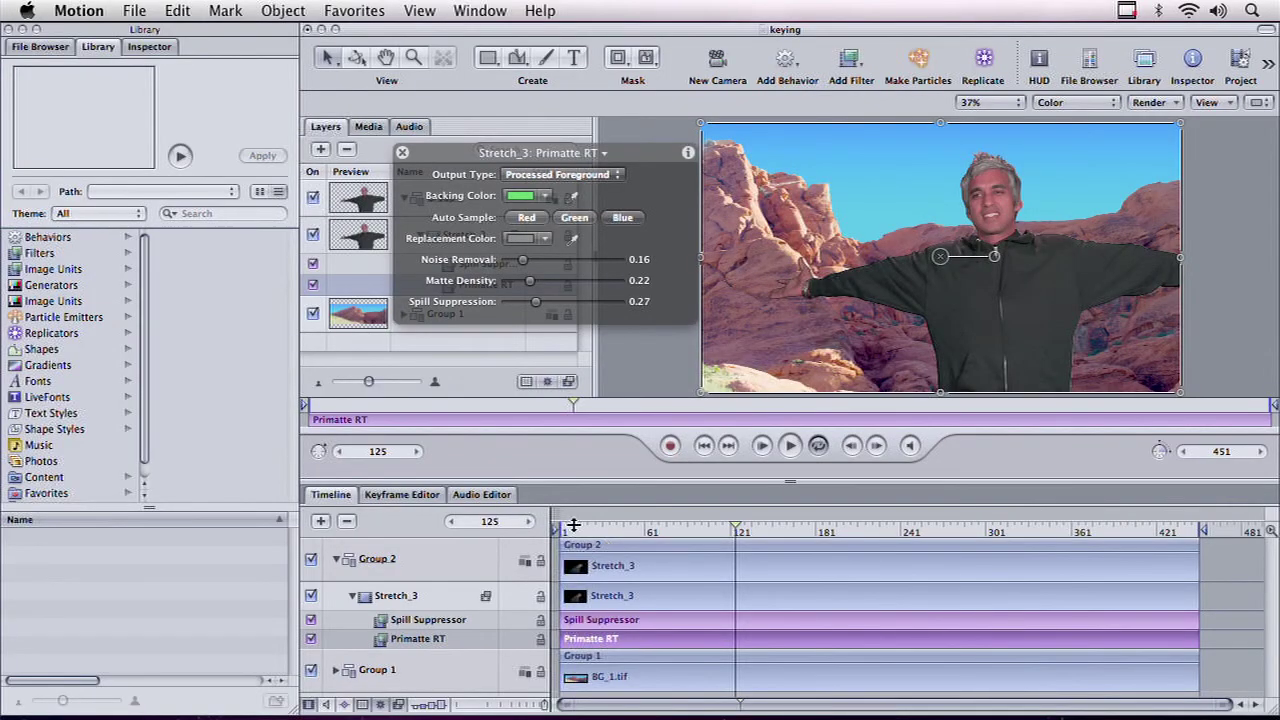
Save the keying Motion project and switch back to Final Cut Pro with Command-Tab
left_click(134, 10)
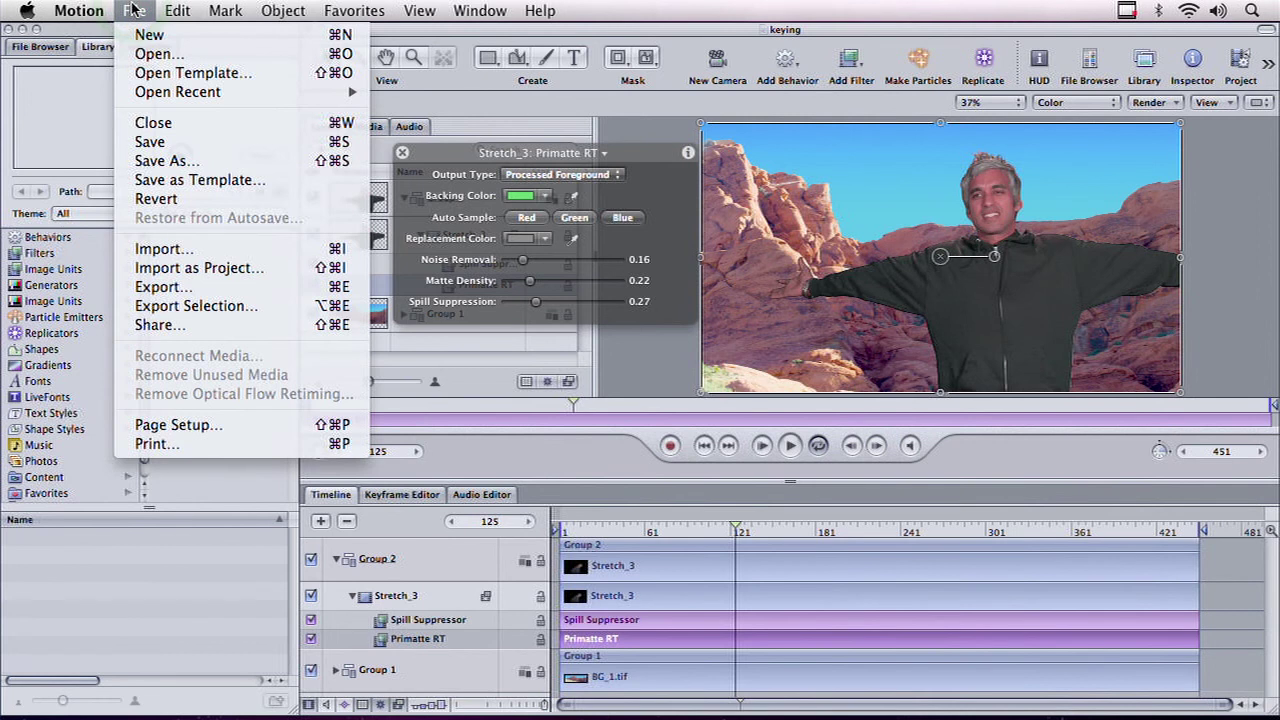
left_click(182, 148)
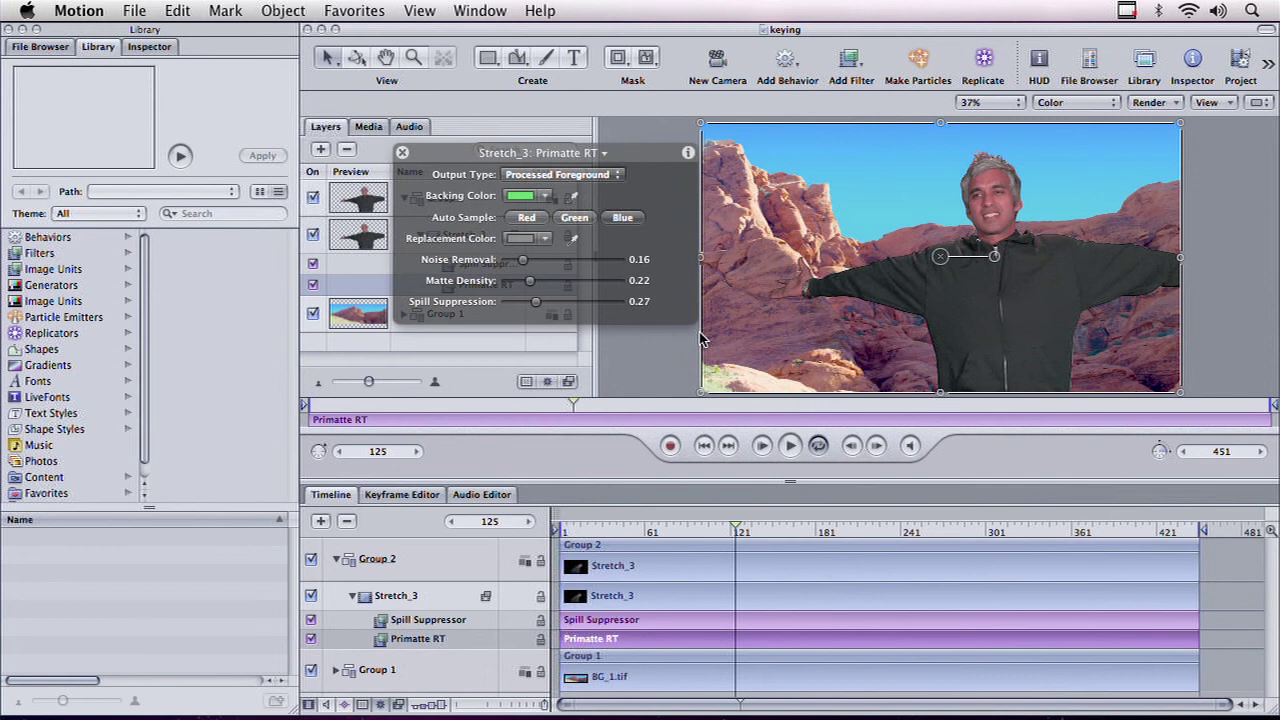
key("super+Tab")
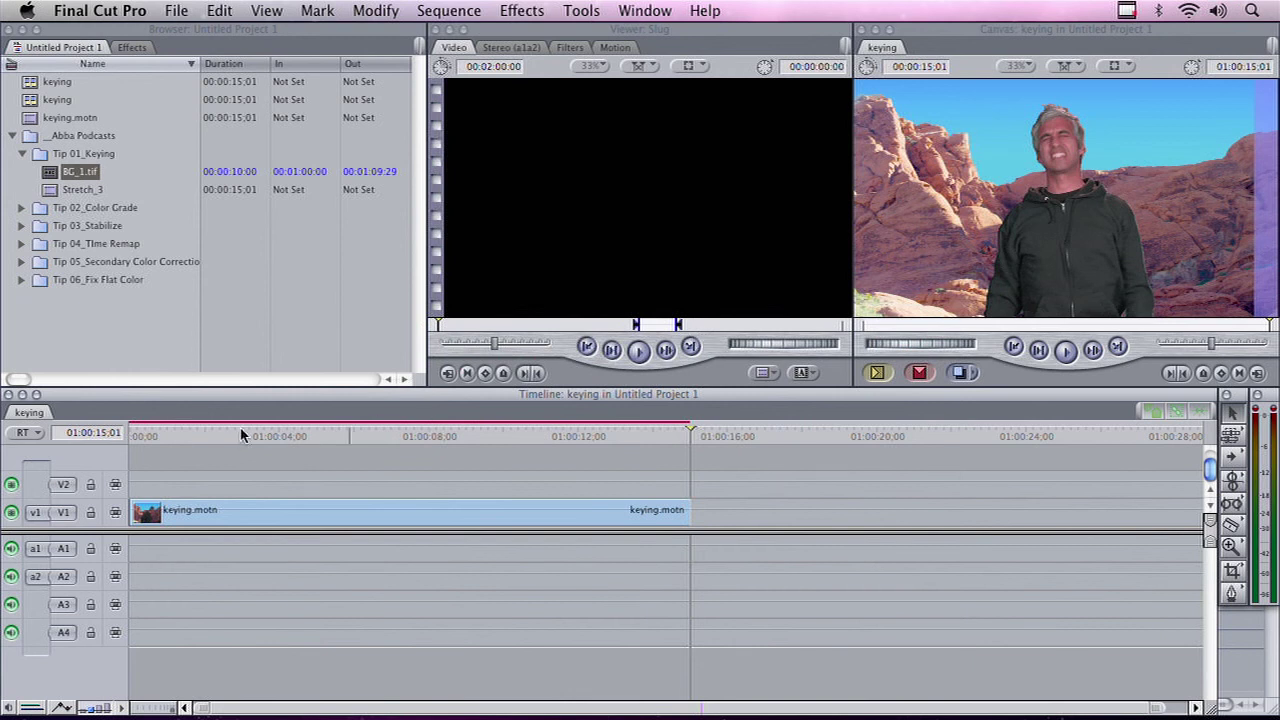
Scrub keying.motn to 01:00:04;01 to check the presenter keyed over the canyon
left_click_drag(241, 436, 280, 435)
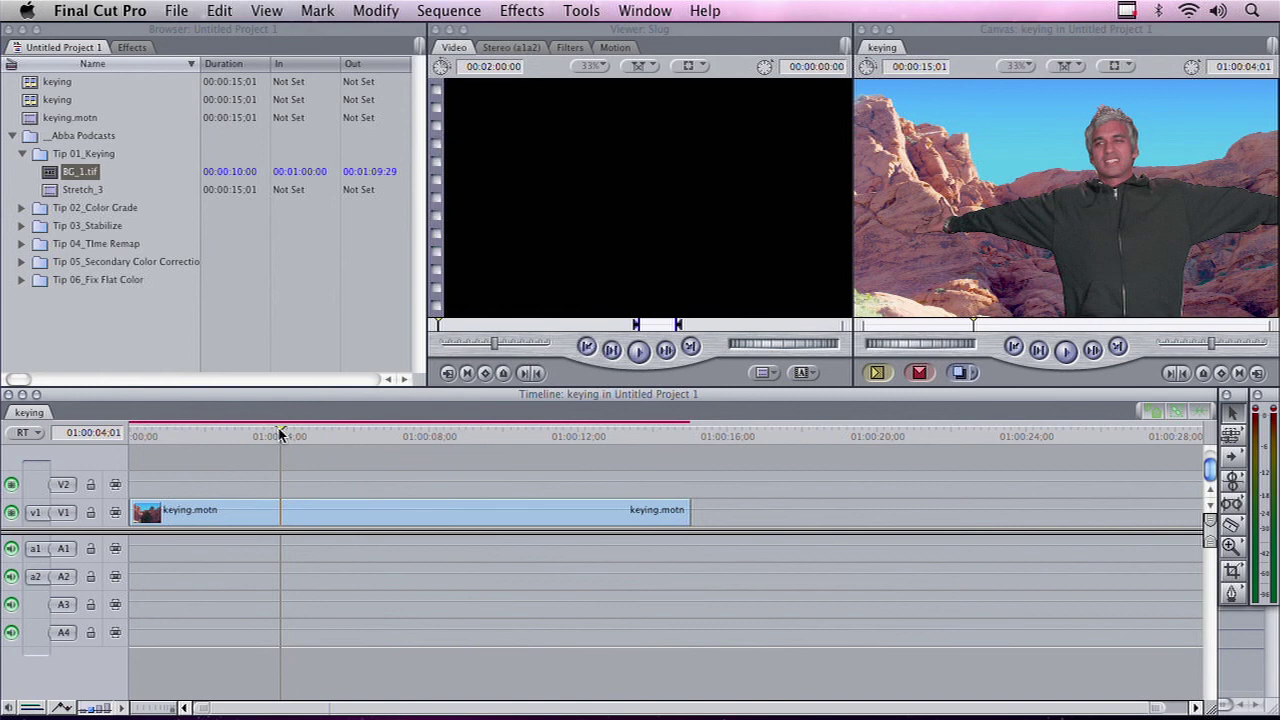